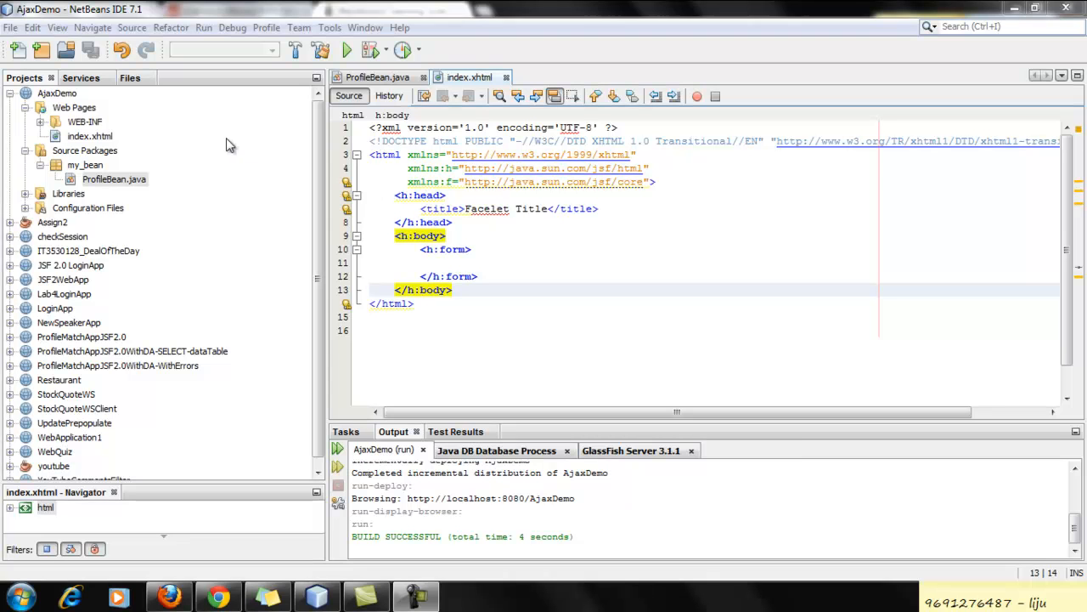
left_click(57, 94)
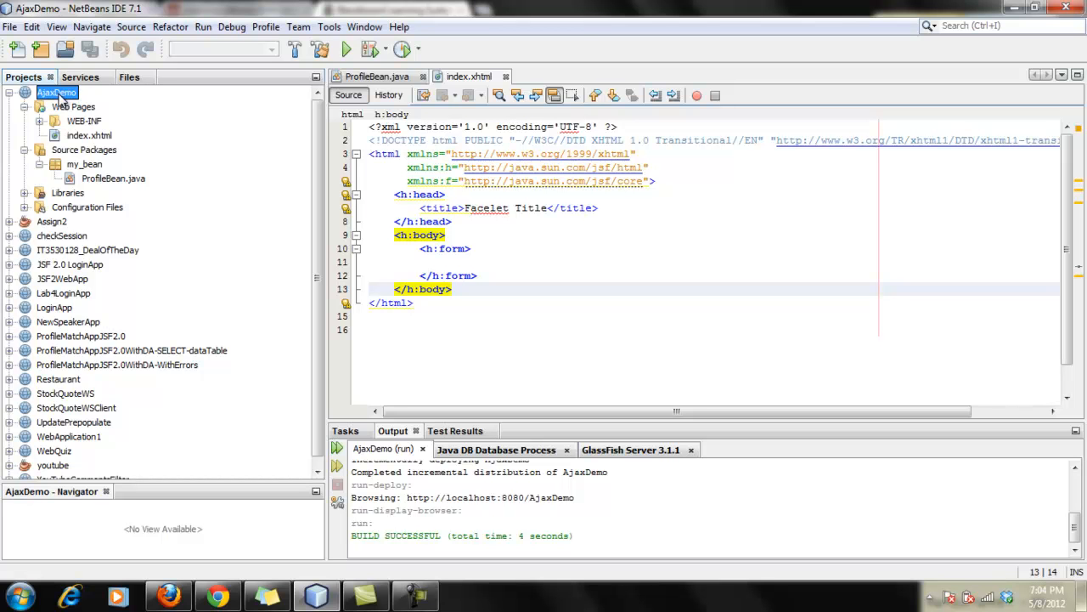
left_click(95, 139)
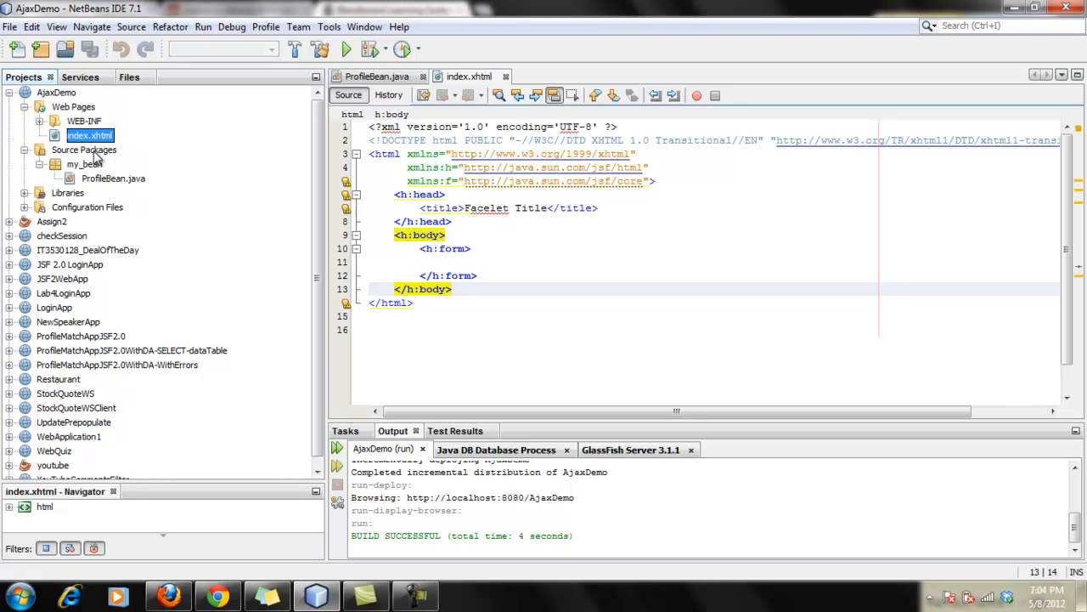
left_click(106, 178)
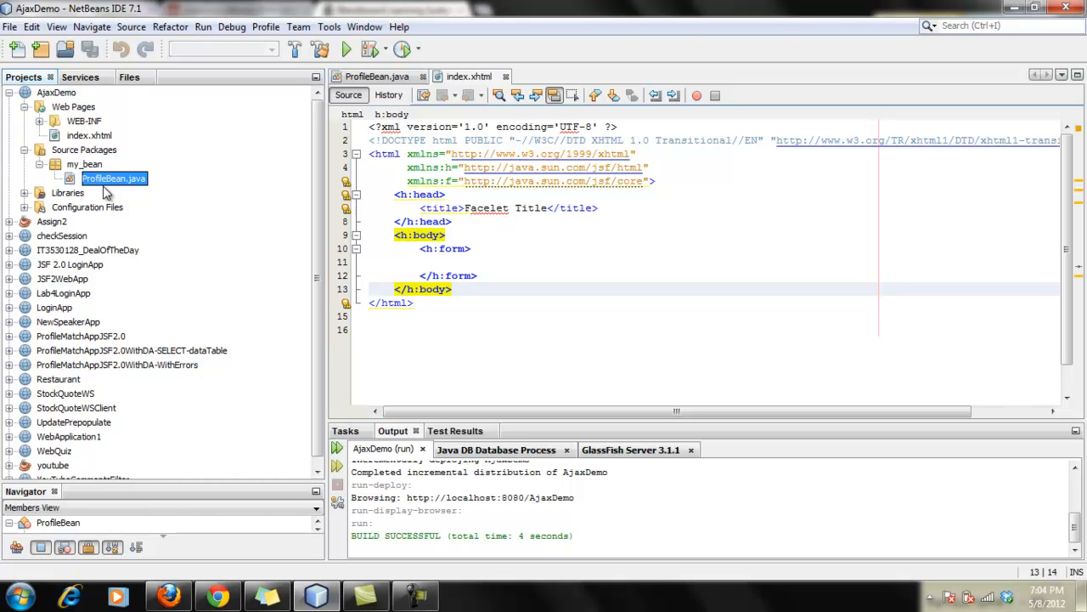
left_click(425, 263)
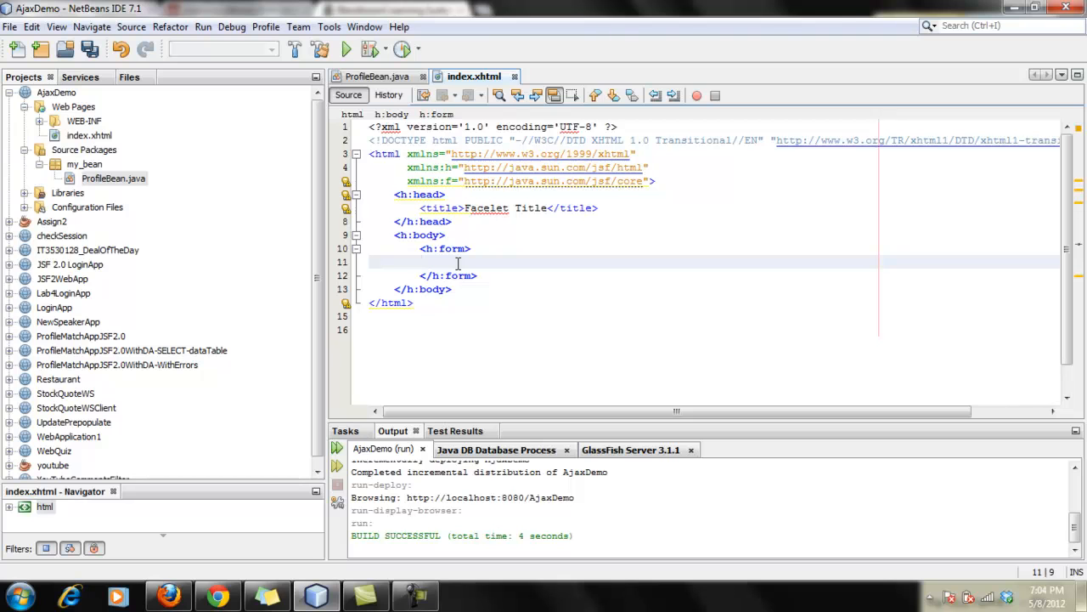
type("P")
type("assword")
type(": <")
type("h")
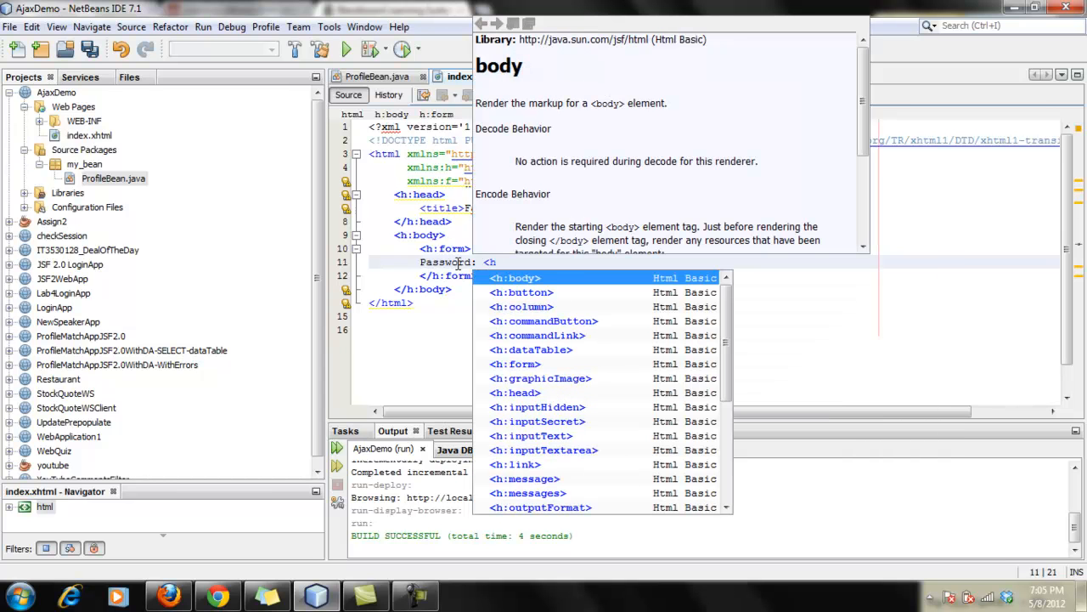
type(":i")
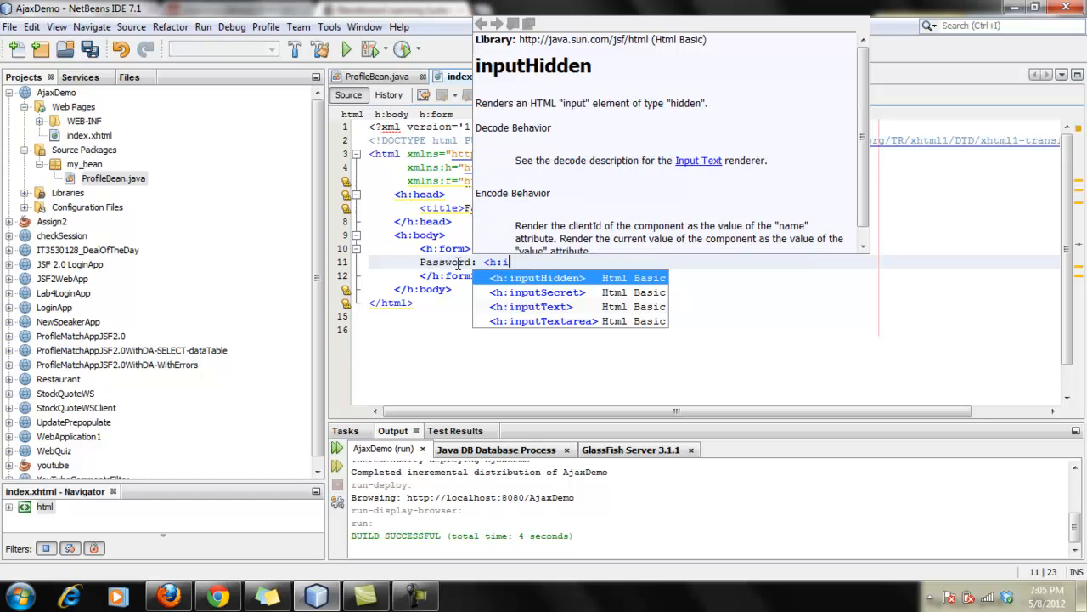
Add a Password: label and an h:inputSecret tag with id="password" via code completion.
key("Down")
key("Down")
key("Up")
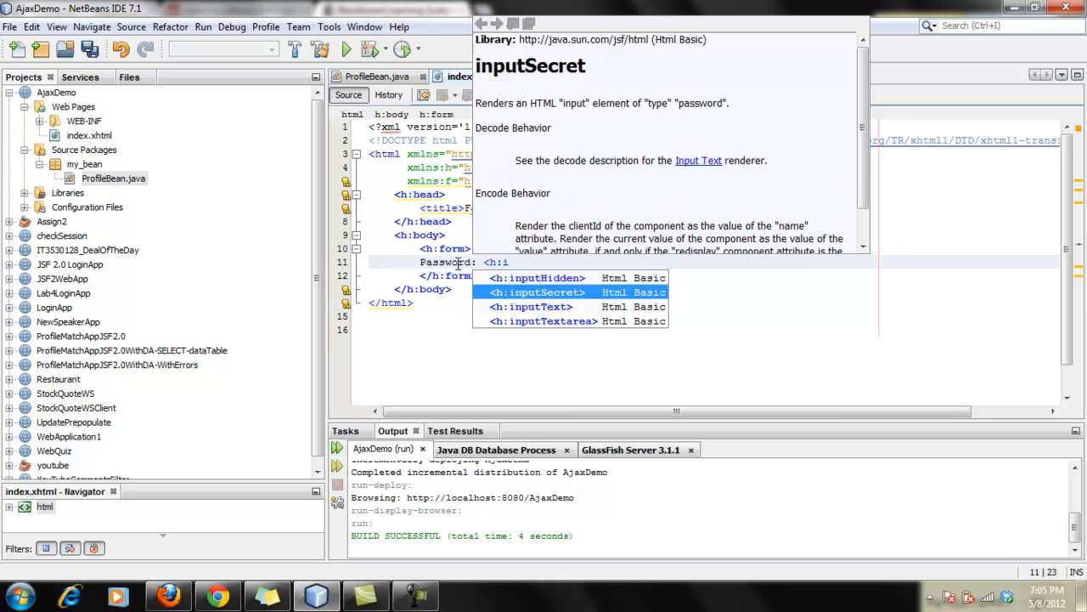
key("Return")
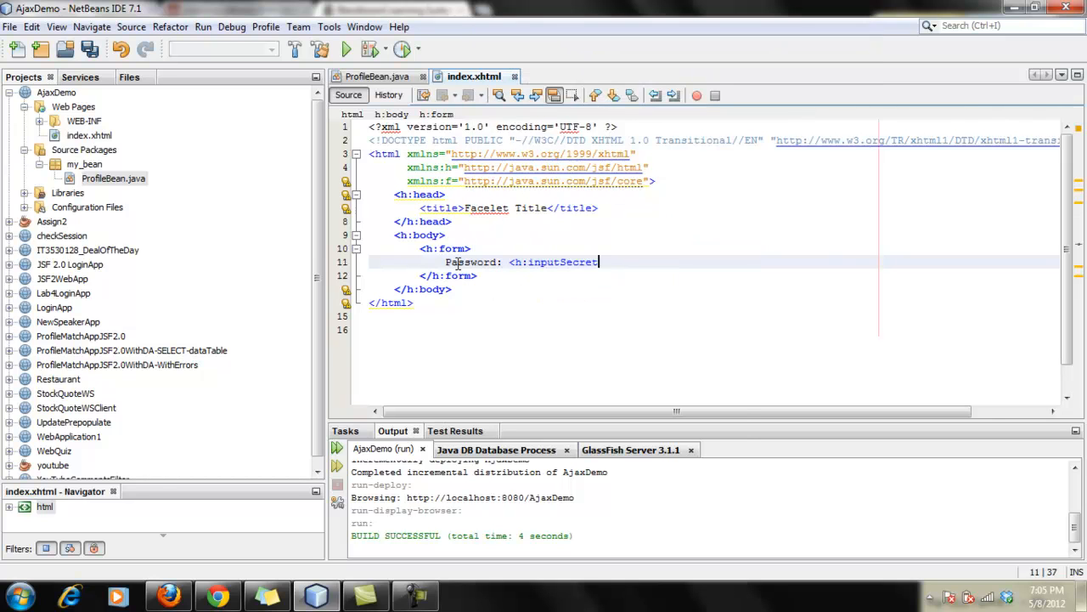
type(" id")
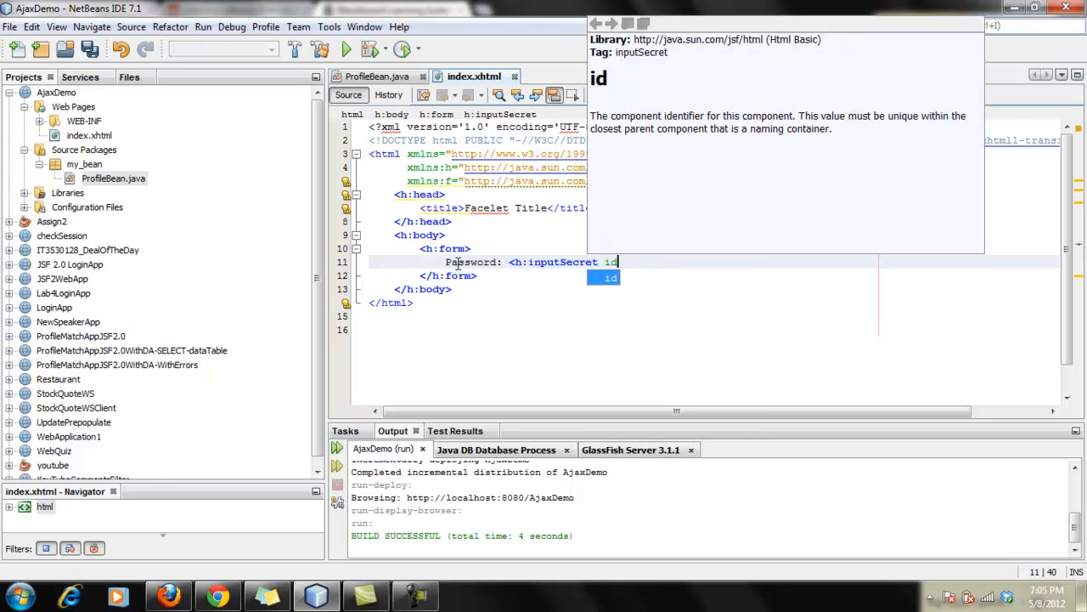
key("Return")
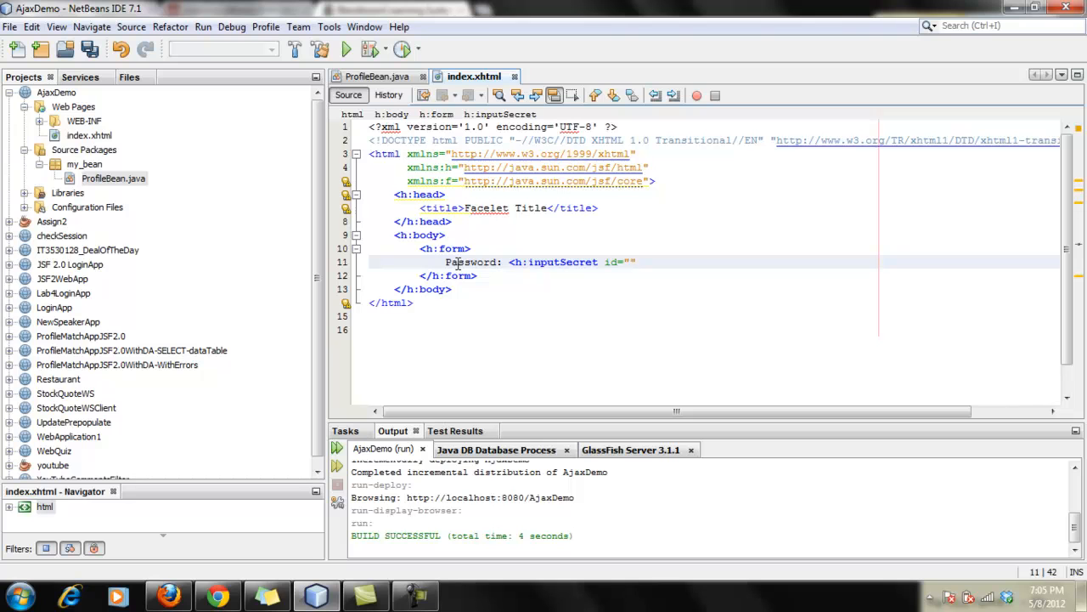
key("Right")
key("Left")
type("passw")
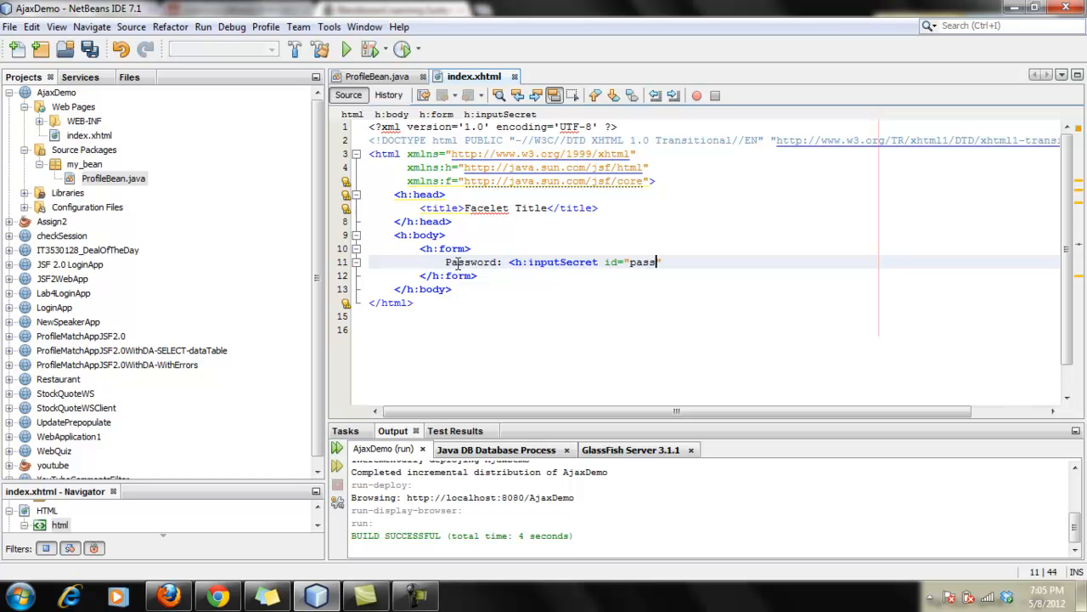
type("ord")
key("Right")
type("valu")
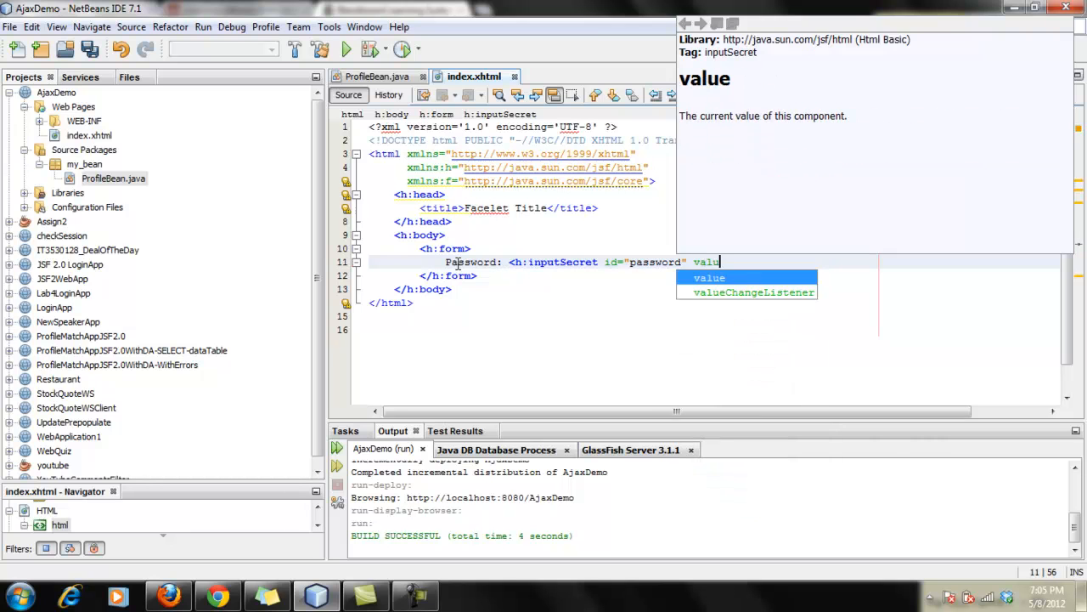
Bind the field's value to #{ProfileBean.password} and put the closing tag on its own line.
key("Return")
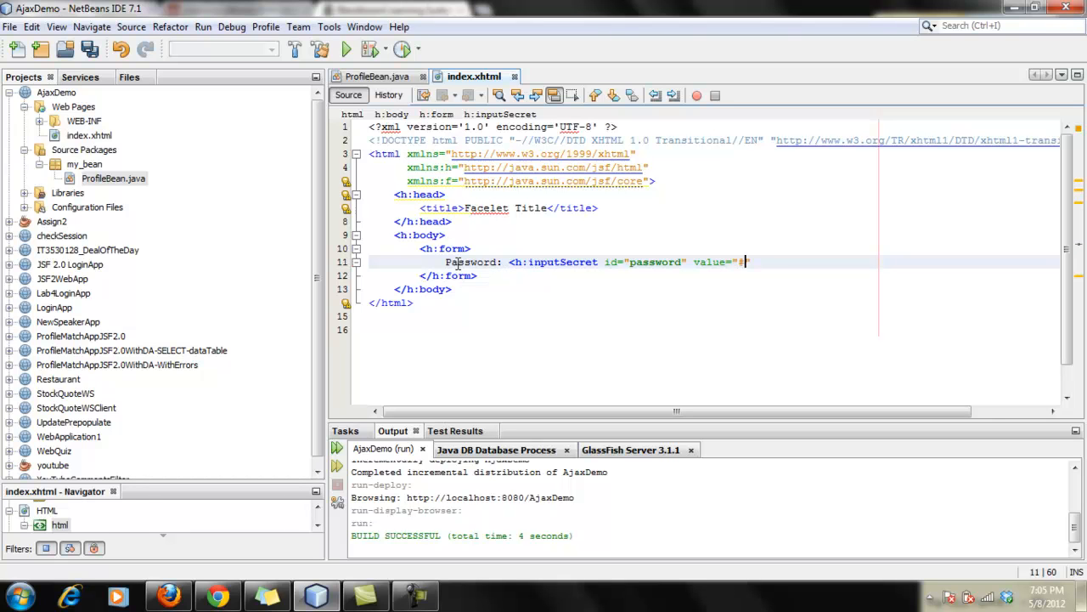
type("#{}")
key("Left")
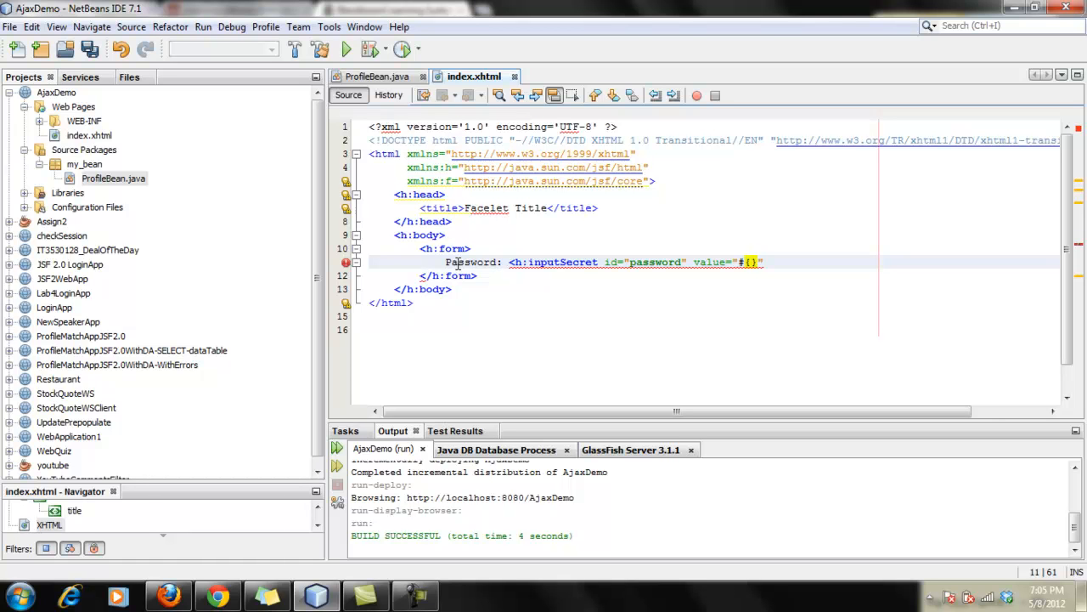
type("P")
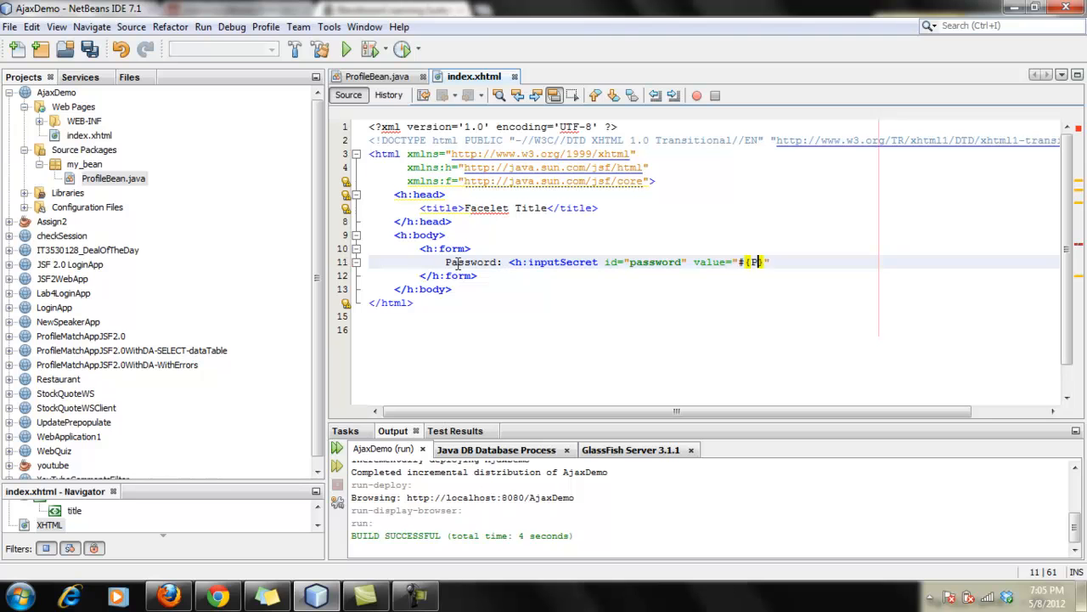
type("rofileB")
type("ean.")
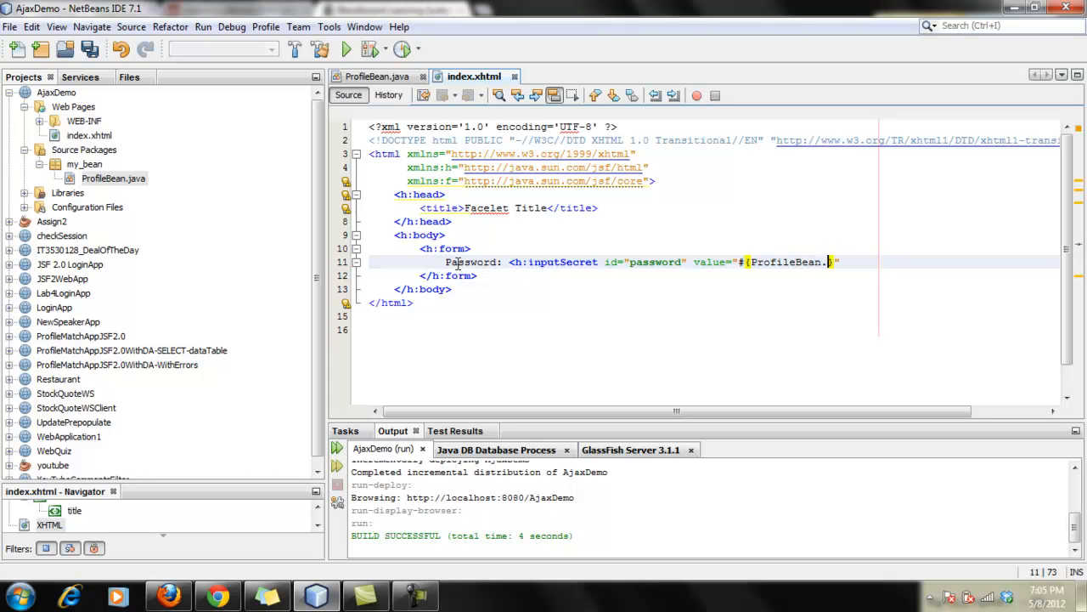
type("password")
type("}")
key("End")
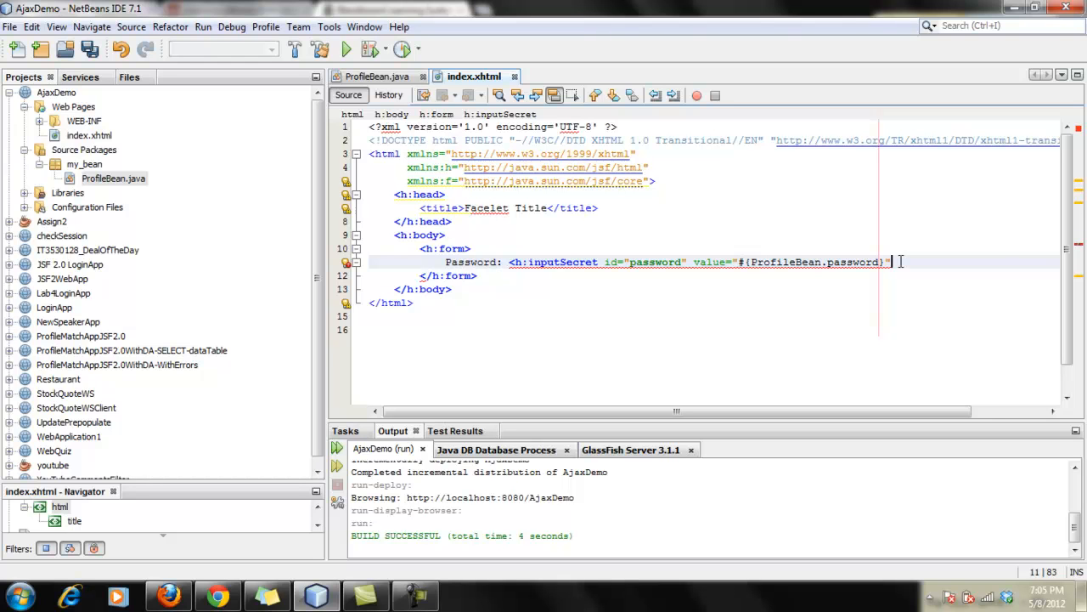
type("></h:inputSecret>")
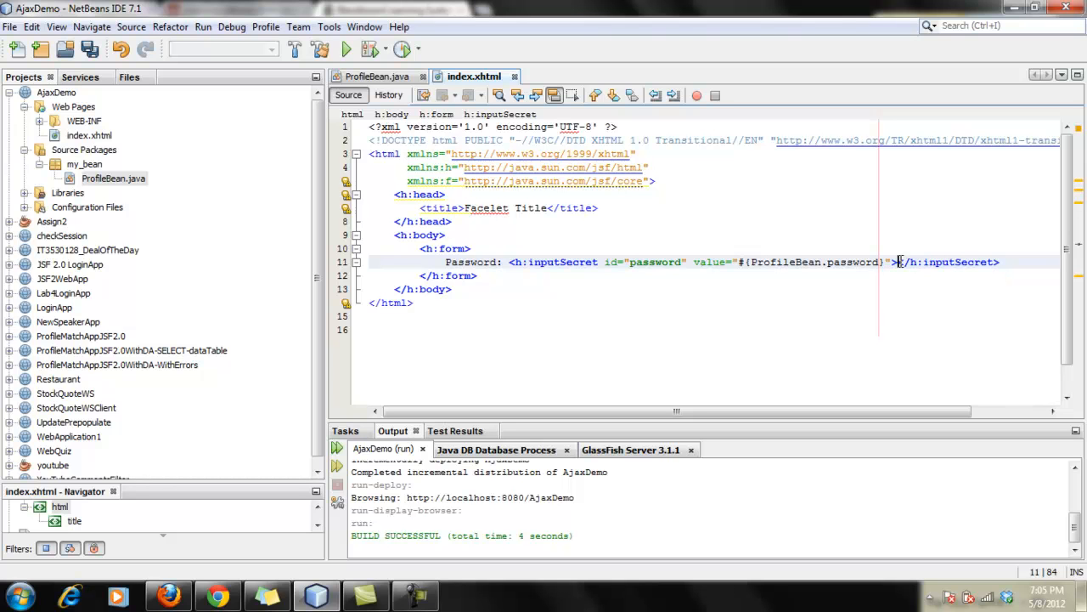
key("Return")
left_click(765, 277)
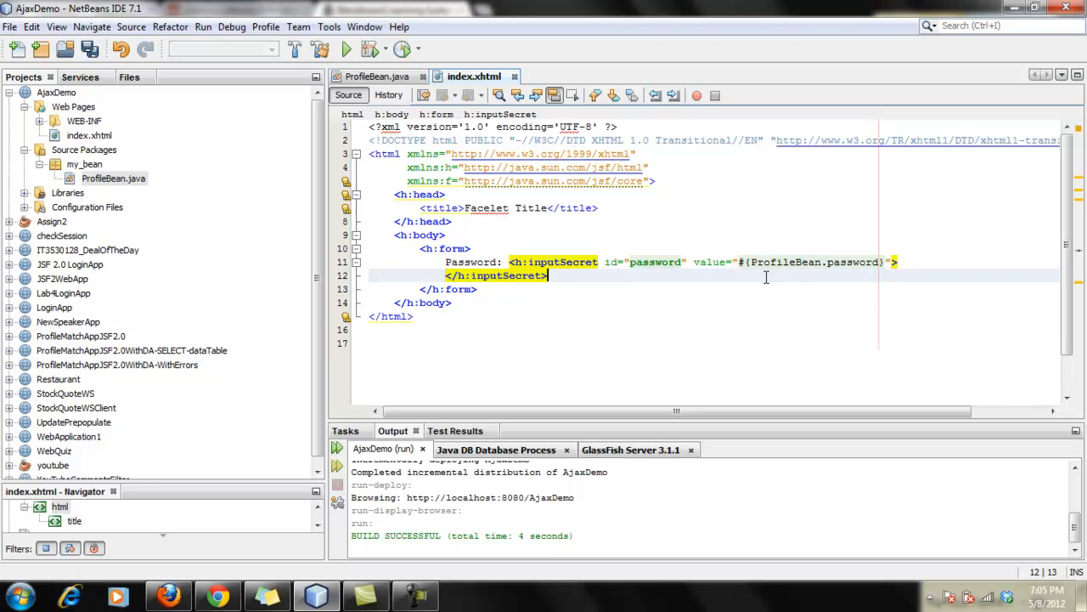
Add an h:outputText with value #{ProfileBean.pwdResult} and id pwdResult below the password field.
key("Return")
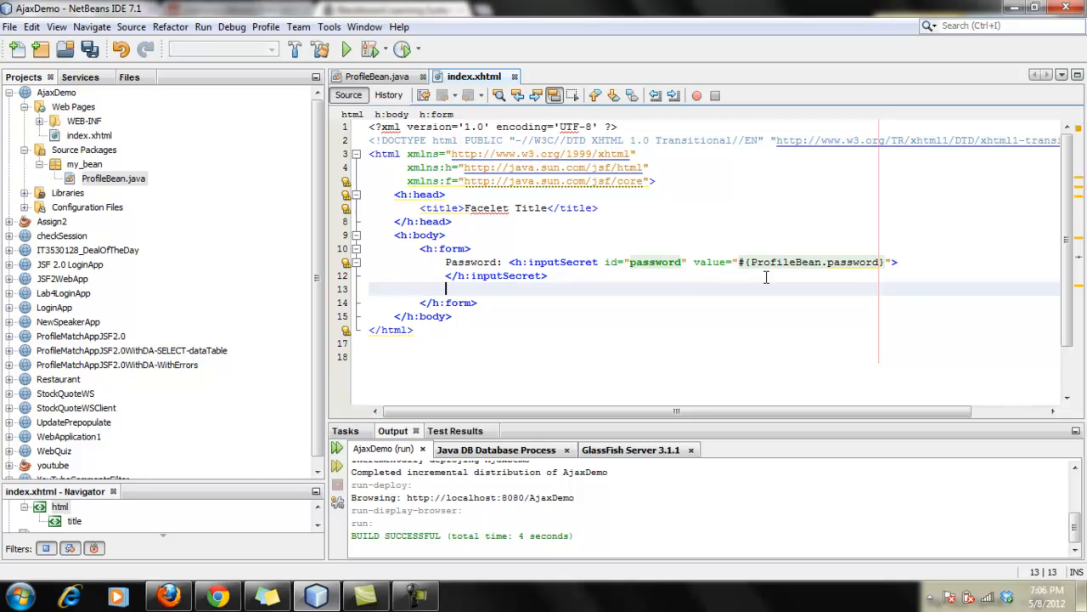
type("<h:")
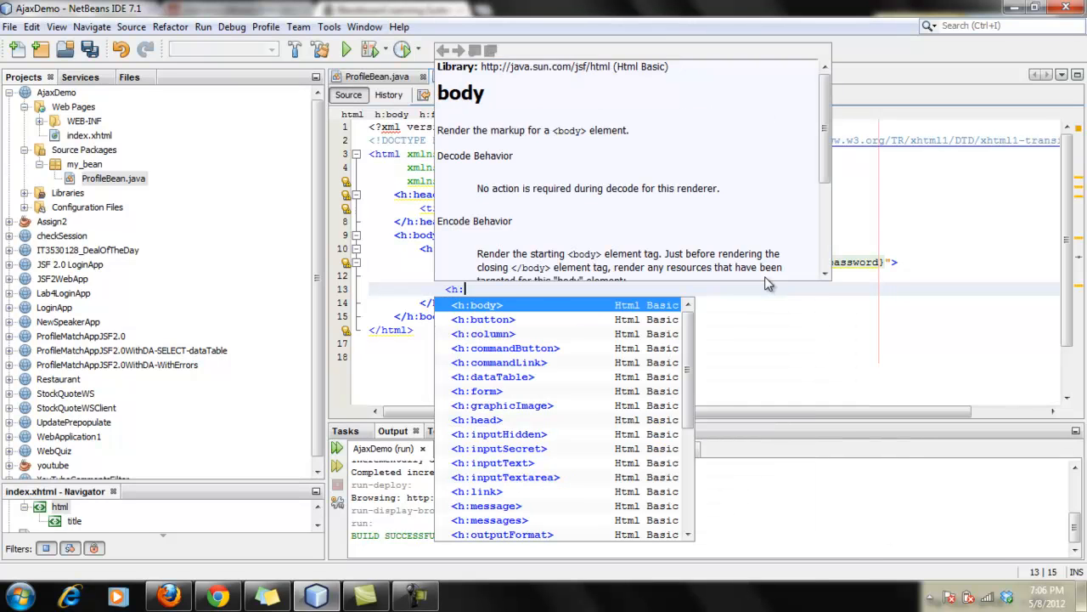
type("o")
key("Down")
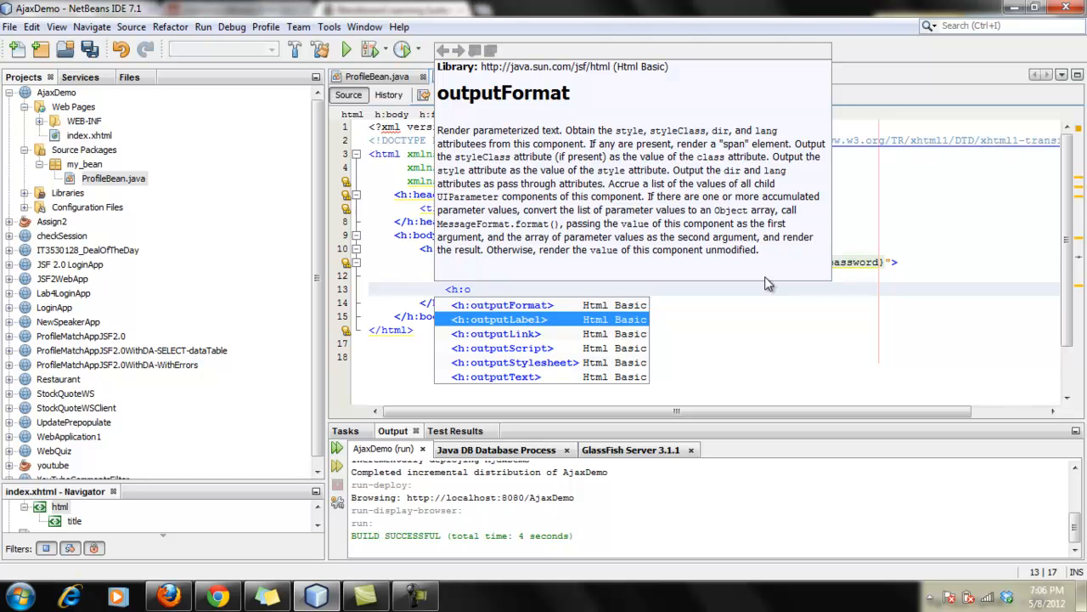
key("Down")
key("Down")
key("Down")
key("Down")
key("Return")
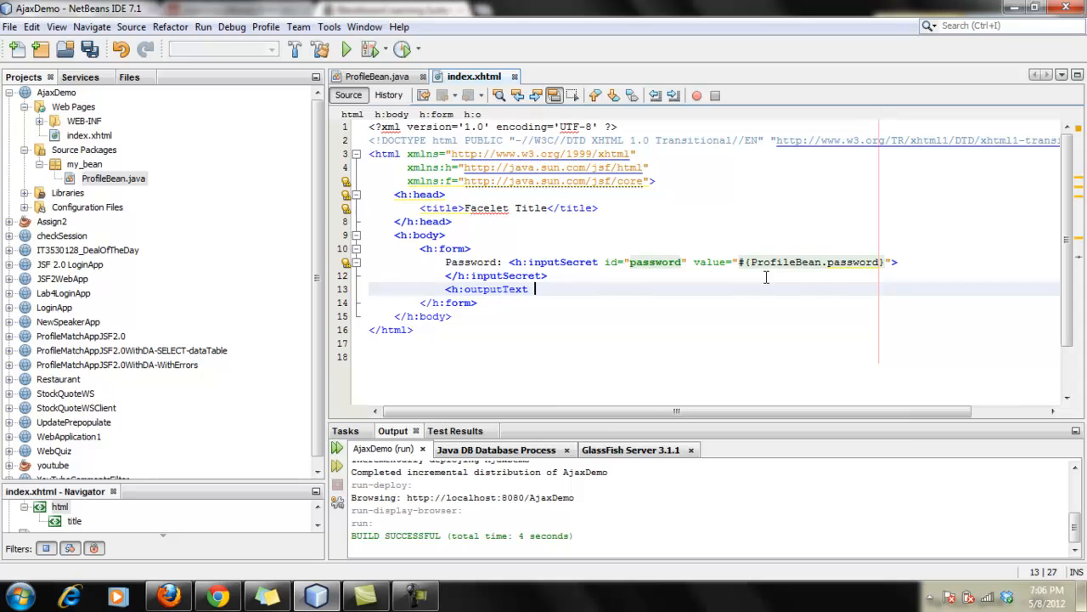
type("value")
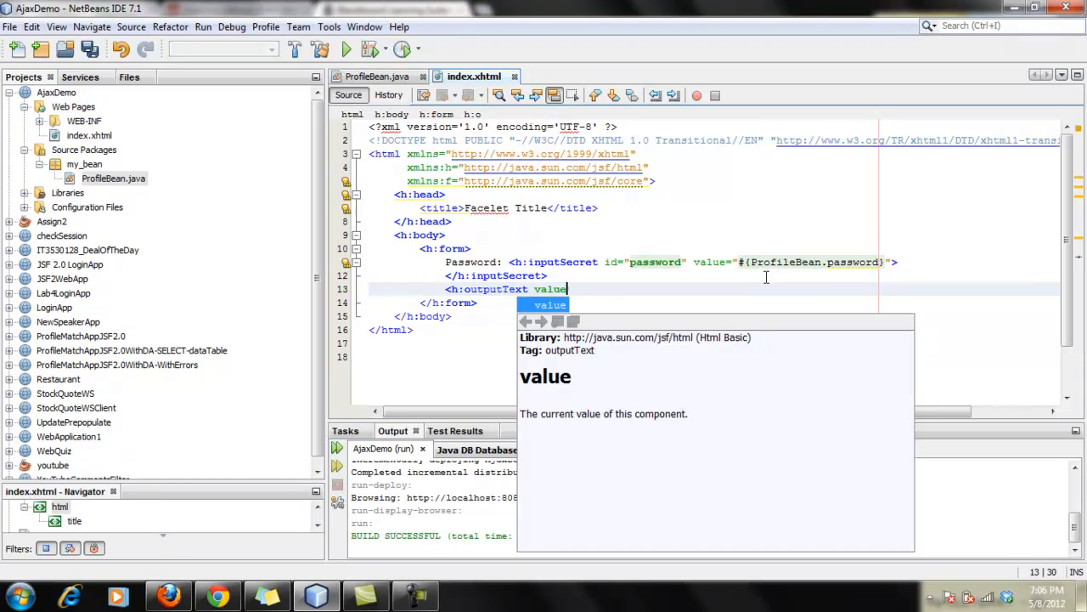
key("Return")
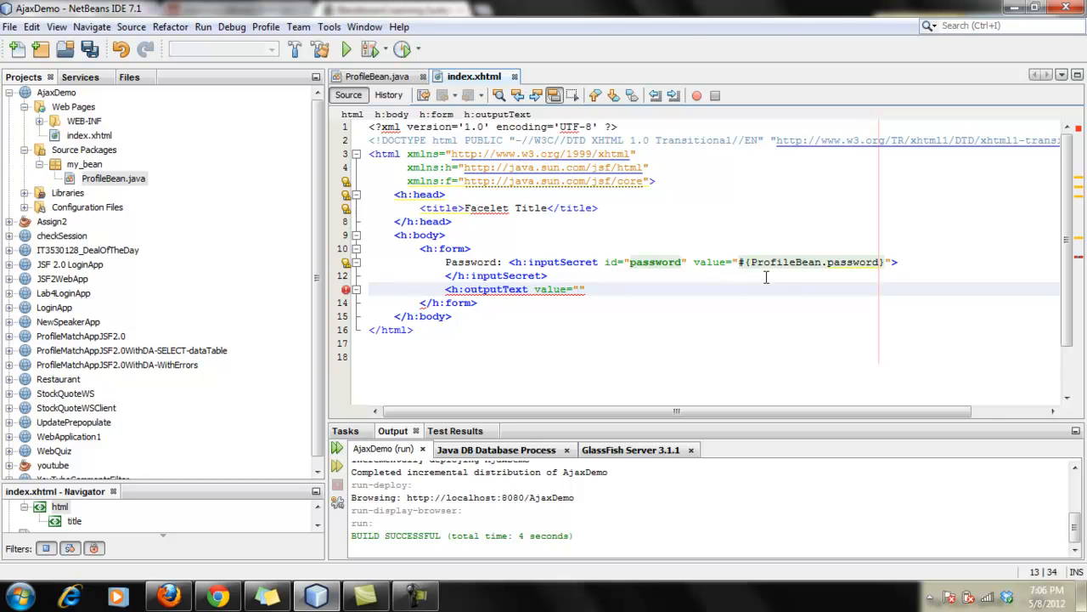
type("#{}")
type("Profi")
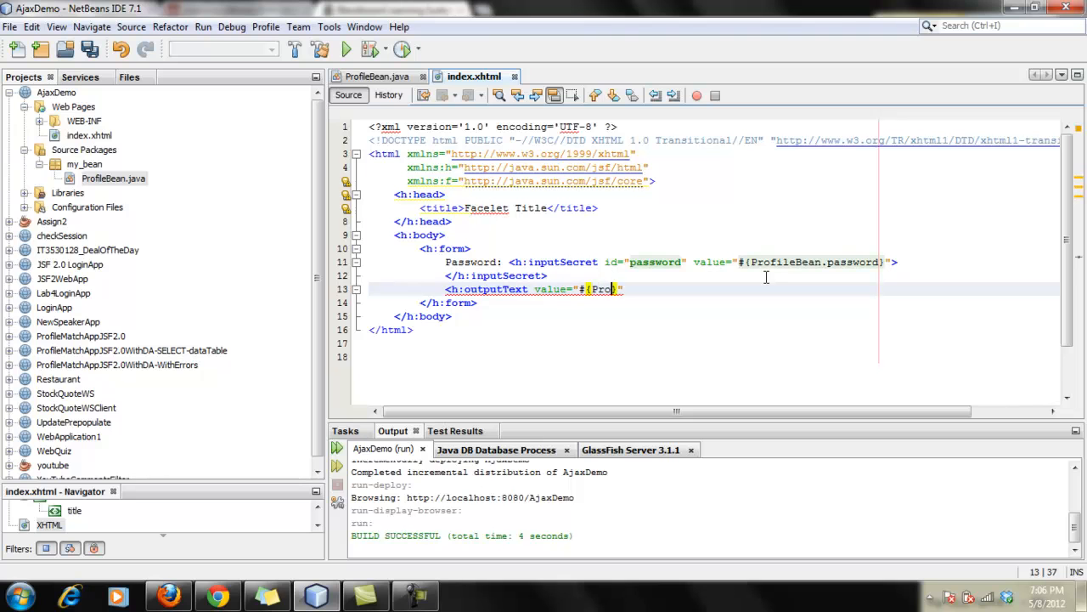
type("leBean")
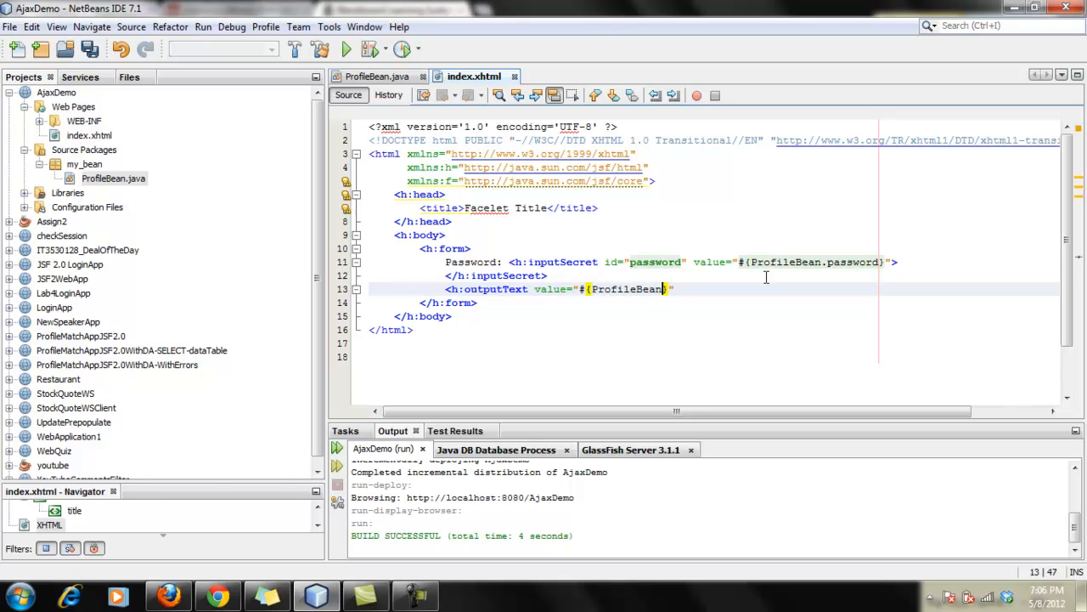
type(".pwdR")
type("esult")
key("End")
type("\"")
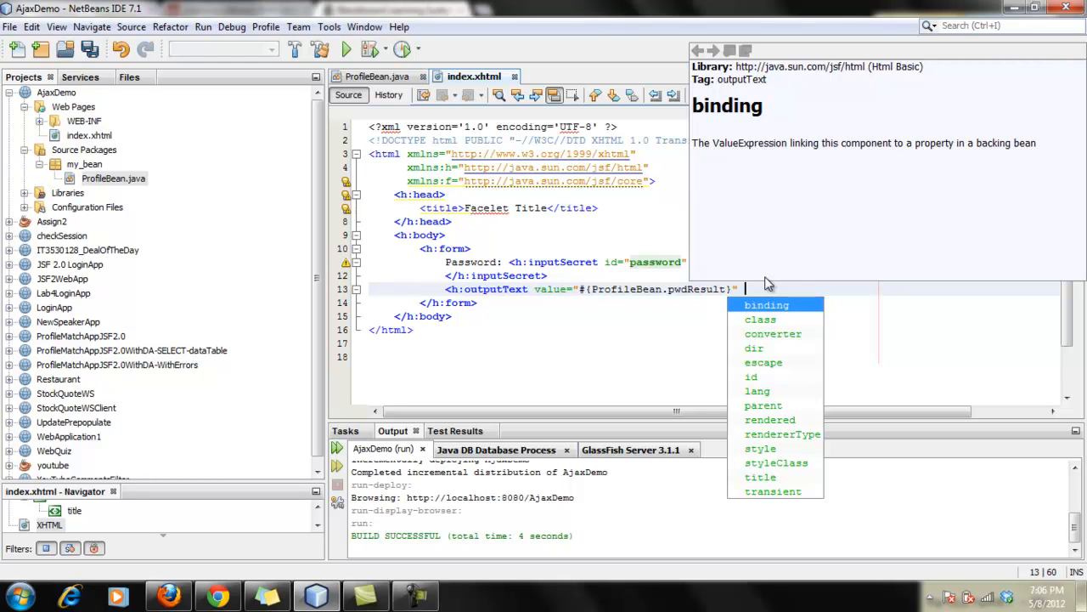
type("id")
key("Return")
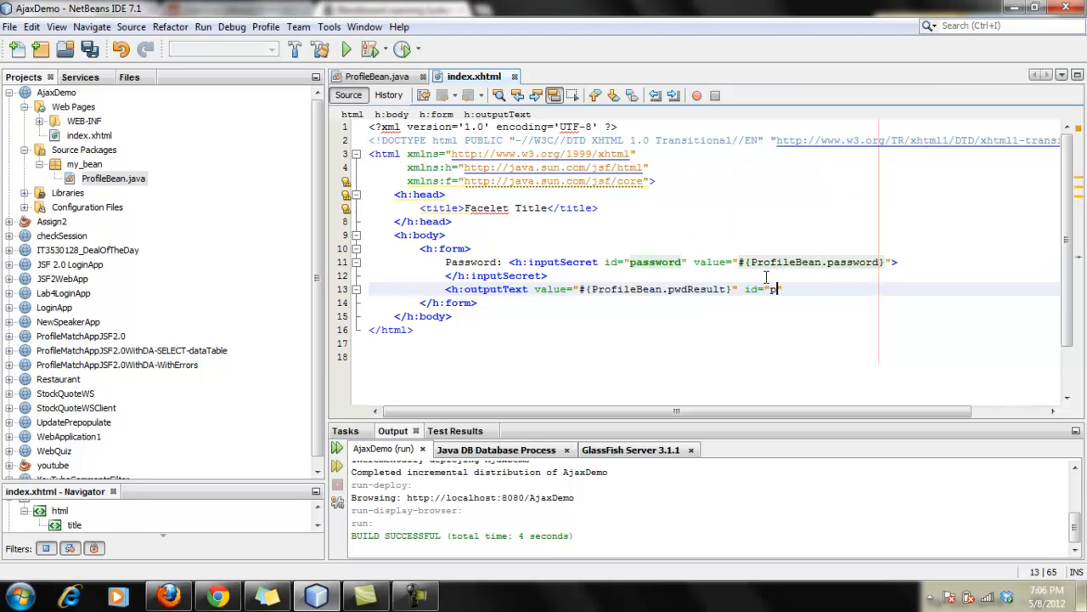
type("pwdResu")
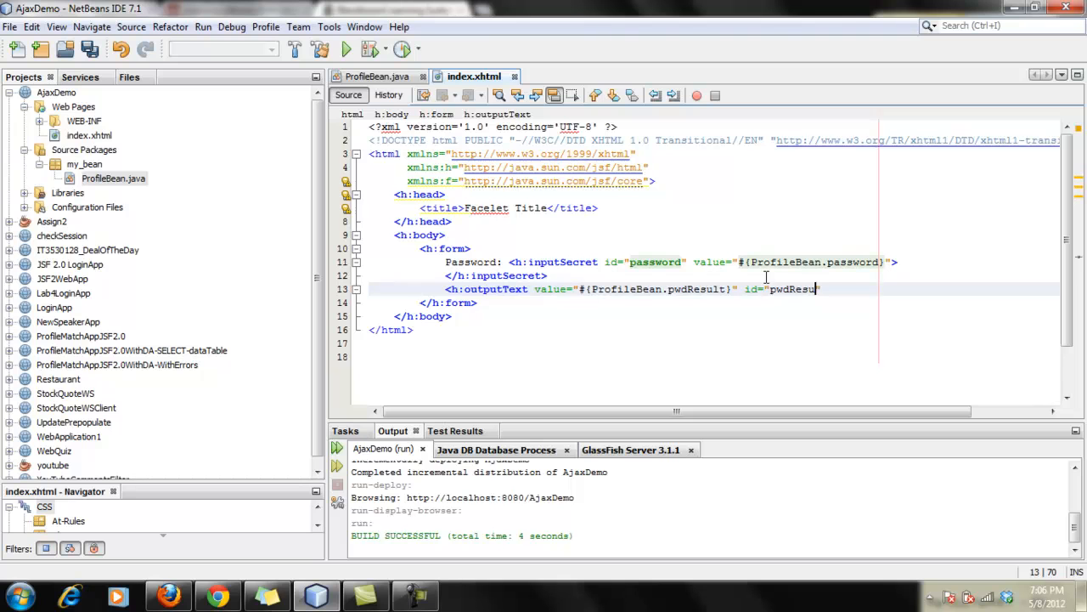
type("lt\"")
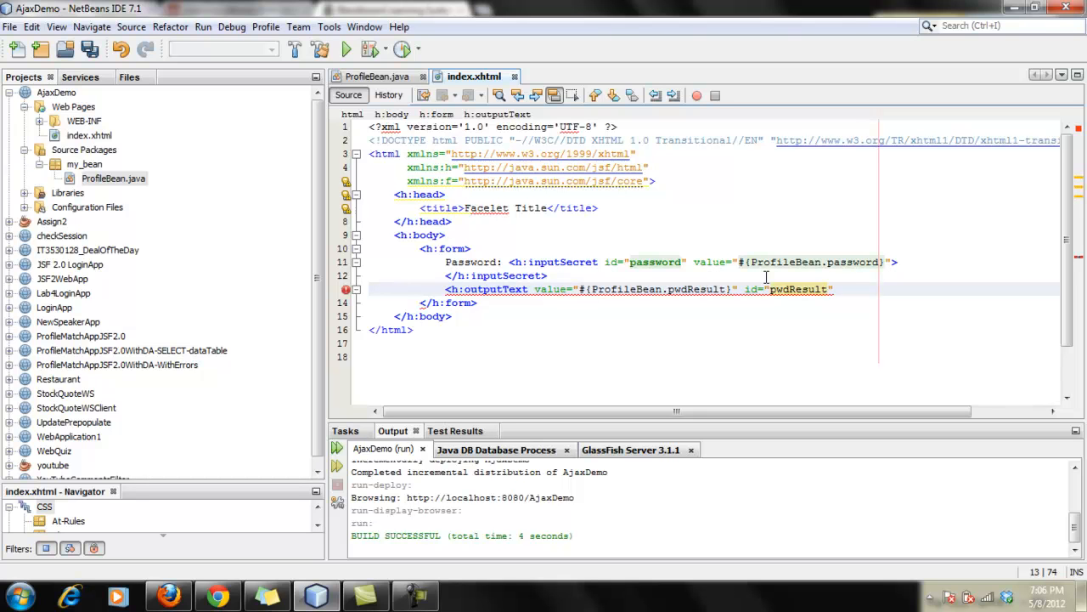
type("/>")
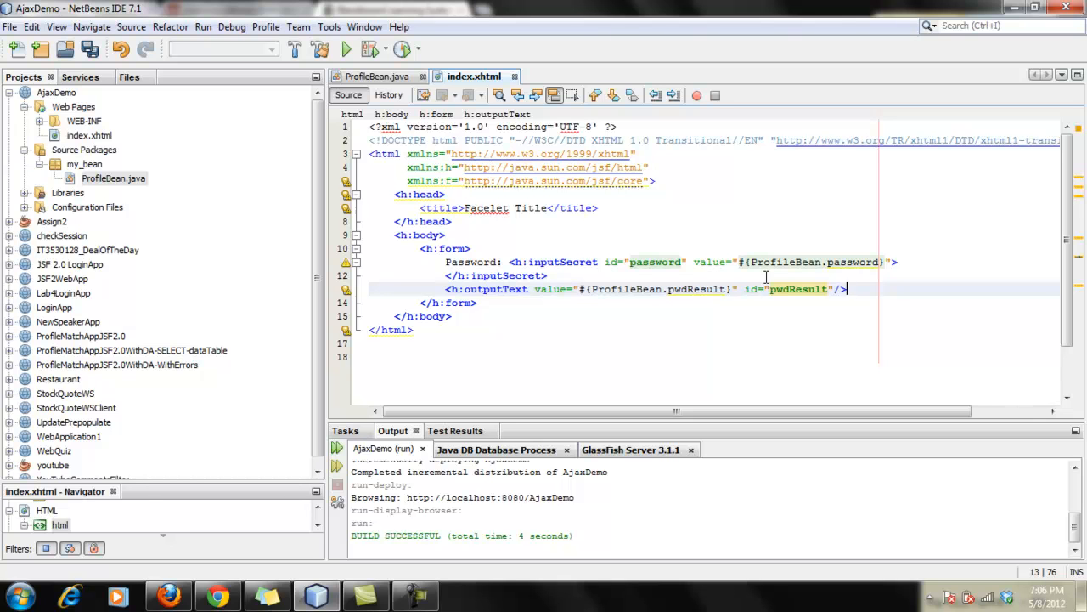
type("<br/>")
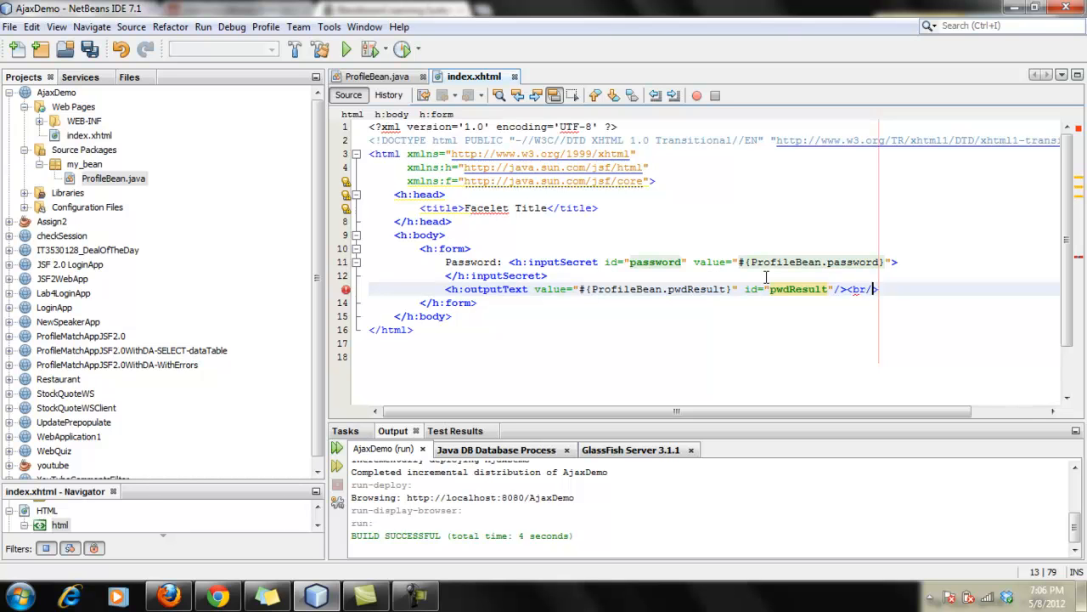
Add a <br/> after </h:inputSecret> and open a blank line inside the inputSecret tag.
left_click(766, 276)
type("<")
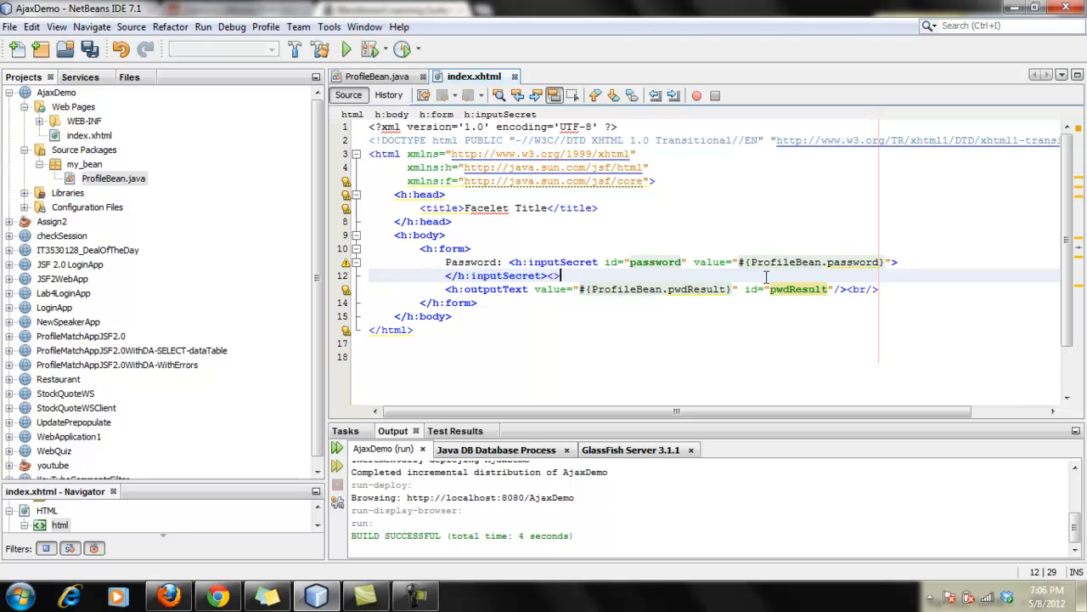
type("br")
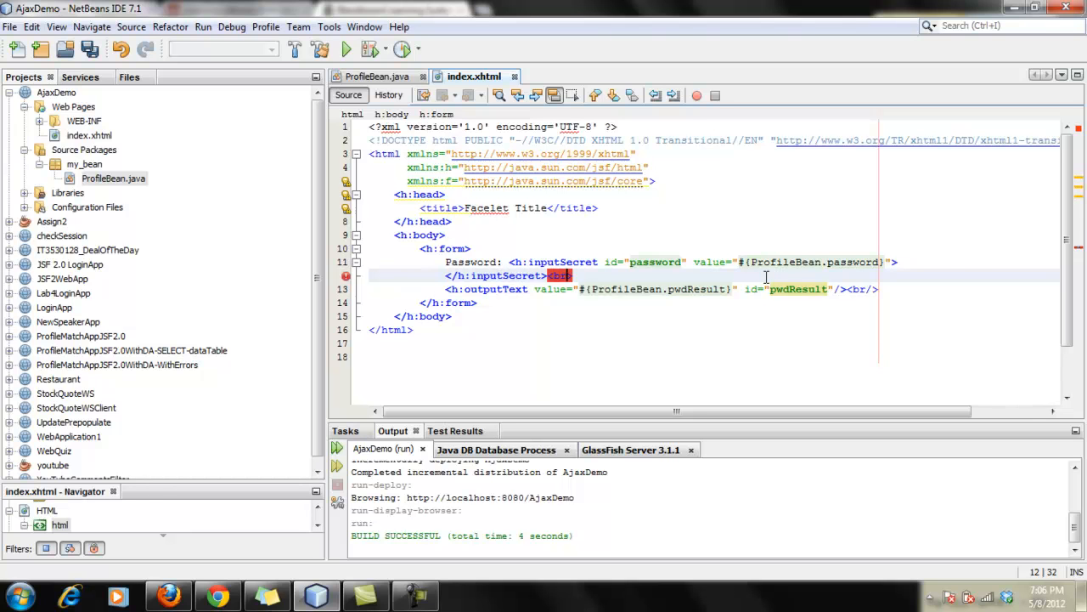
type("/>")
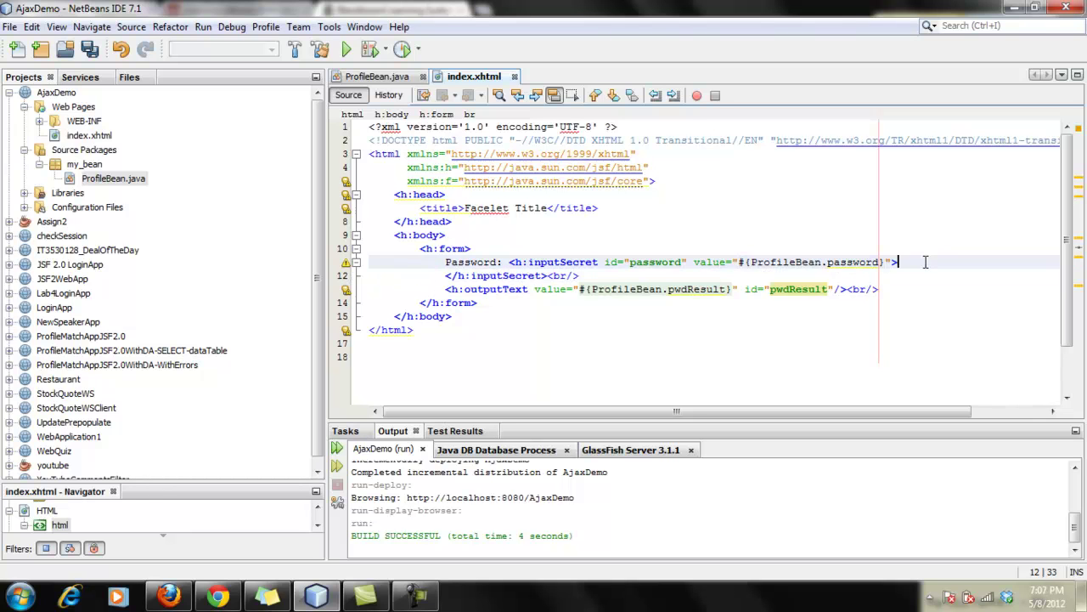
left_click(925, 262)
key("Return")
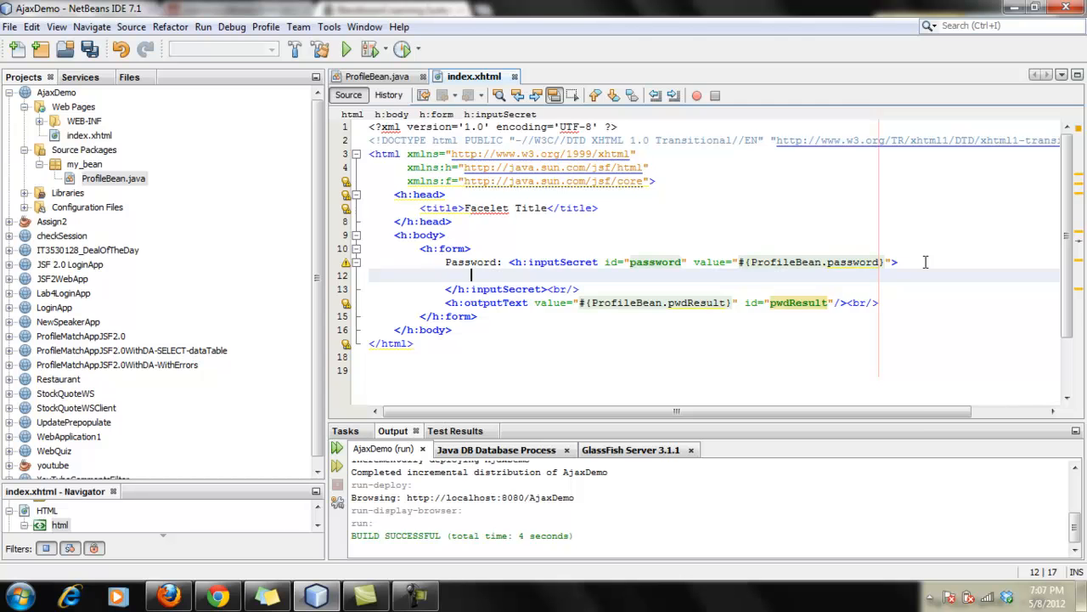
type("<f")
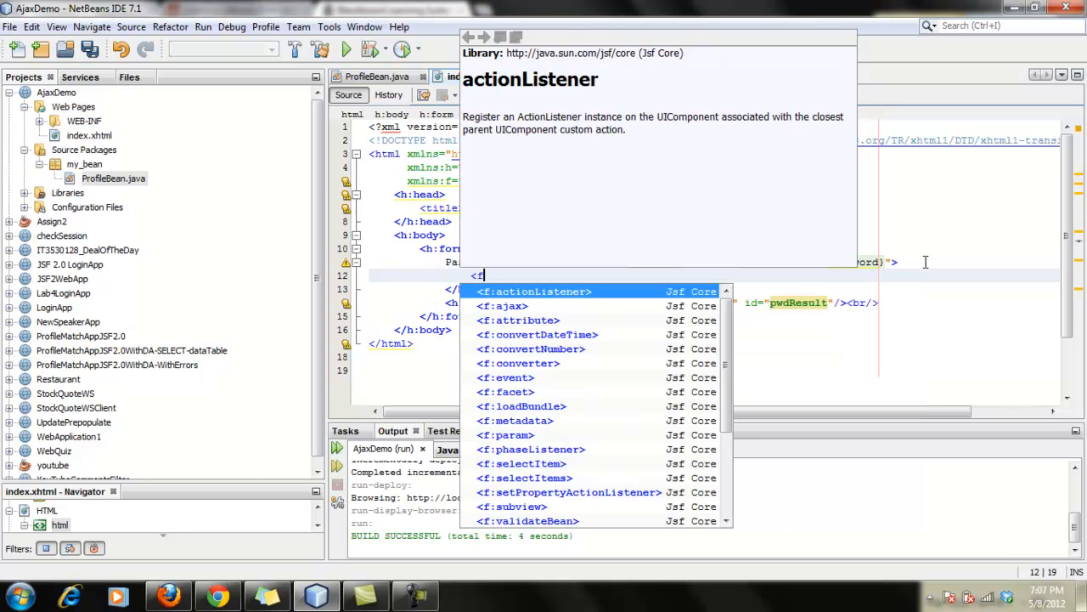
type(":a")
Insert an f:ajax tag with execute, event keyup and render="pwdResult" inside the password field.
key("Down")
key("Return")
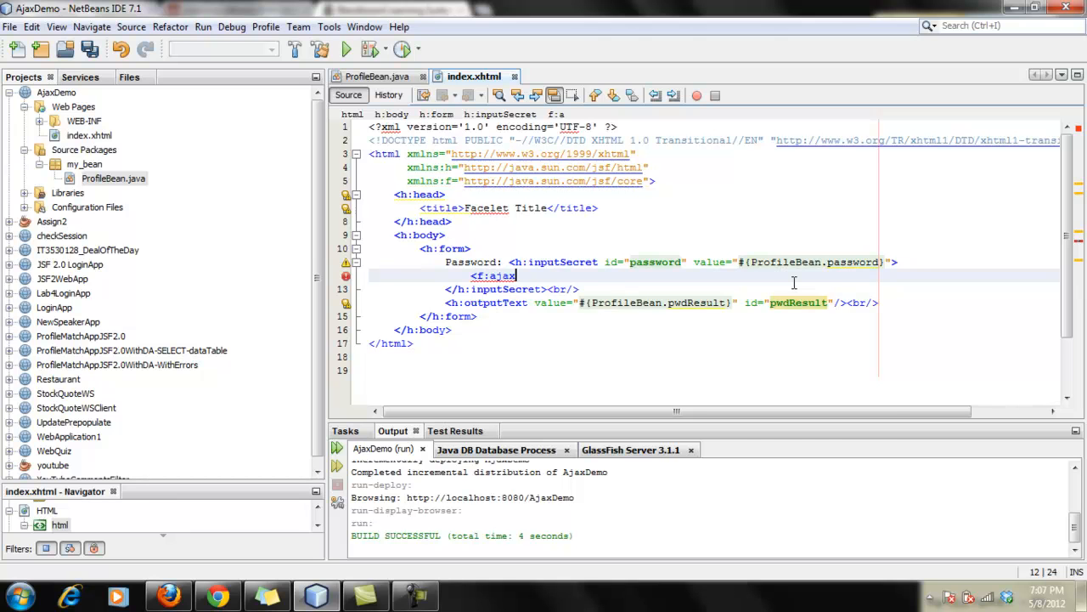
type(" exec")
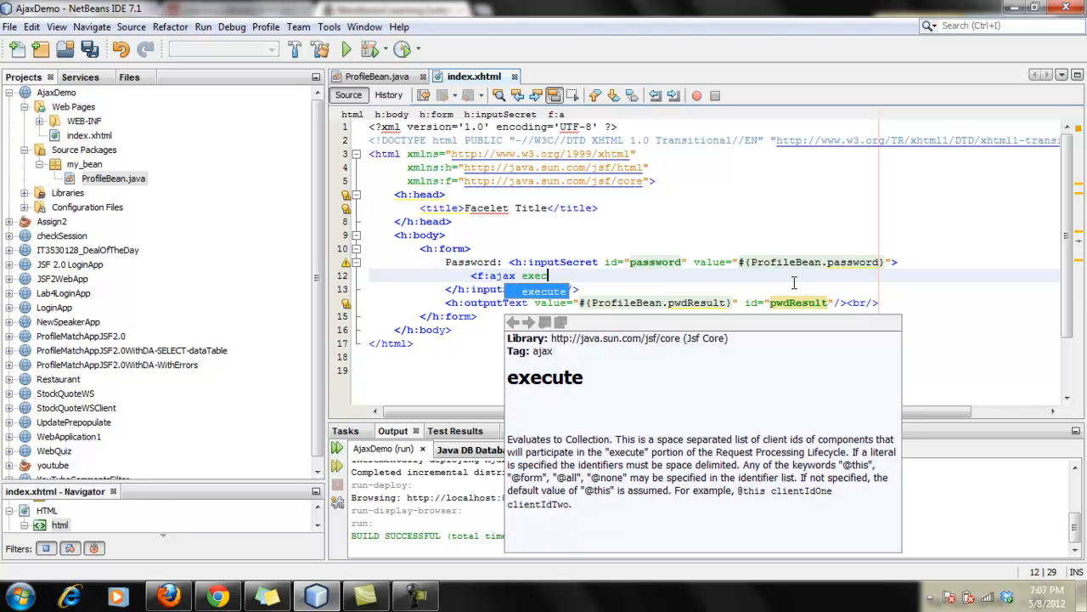
key("Return")
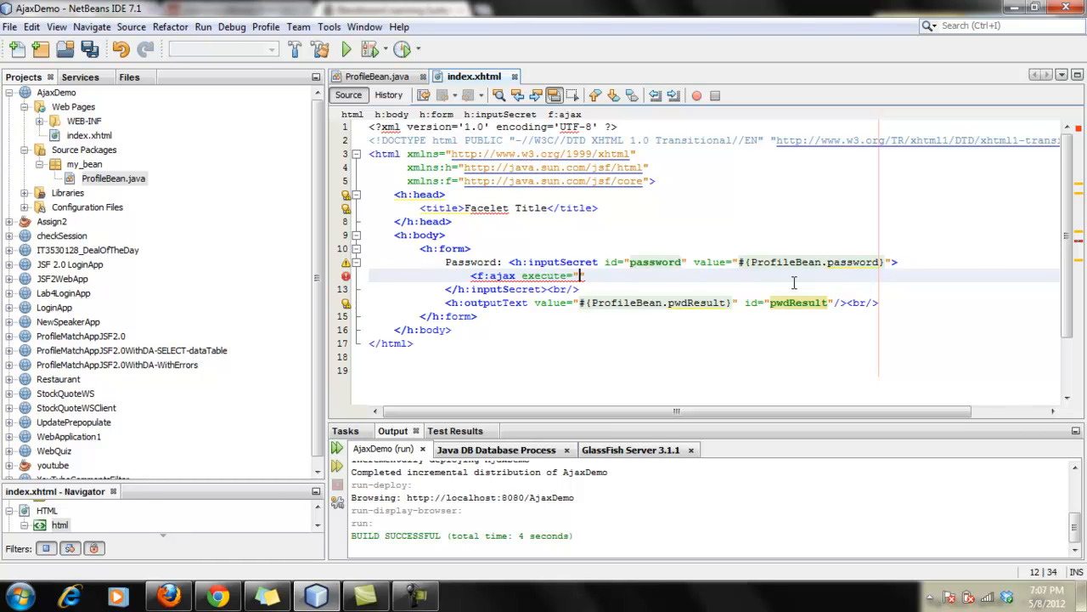
type("p")
type("asswor")
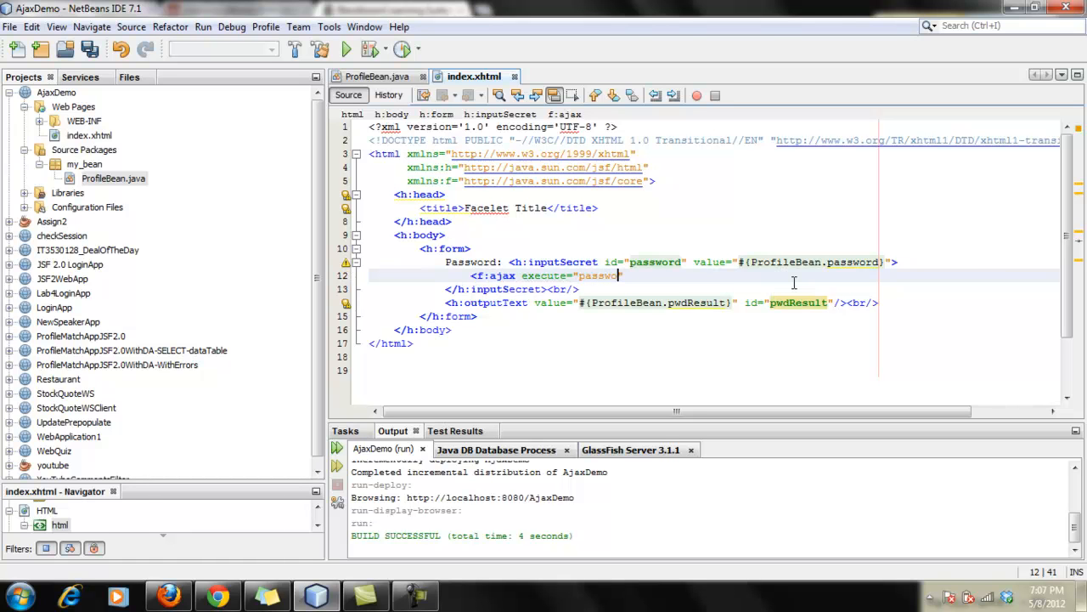
type("d\"")
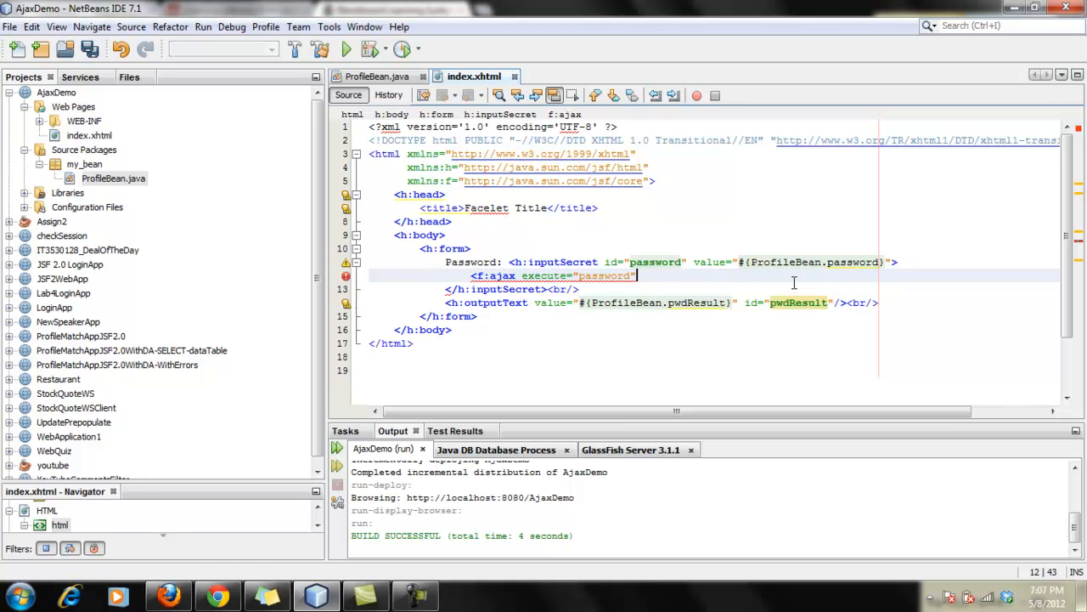
type(" e")
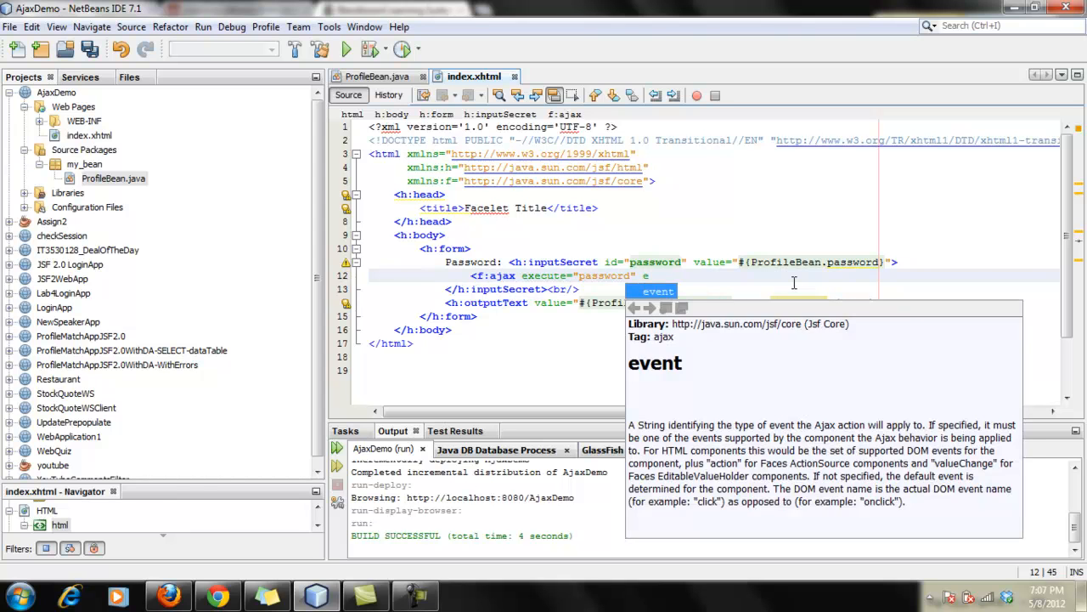
type("v")
key("Return")
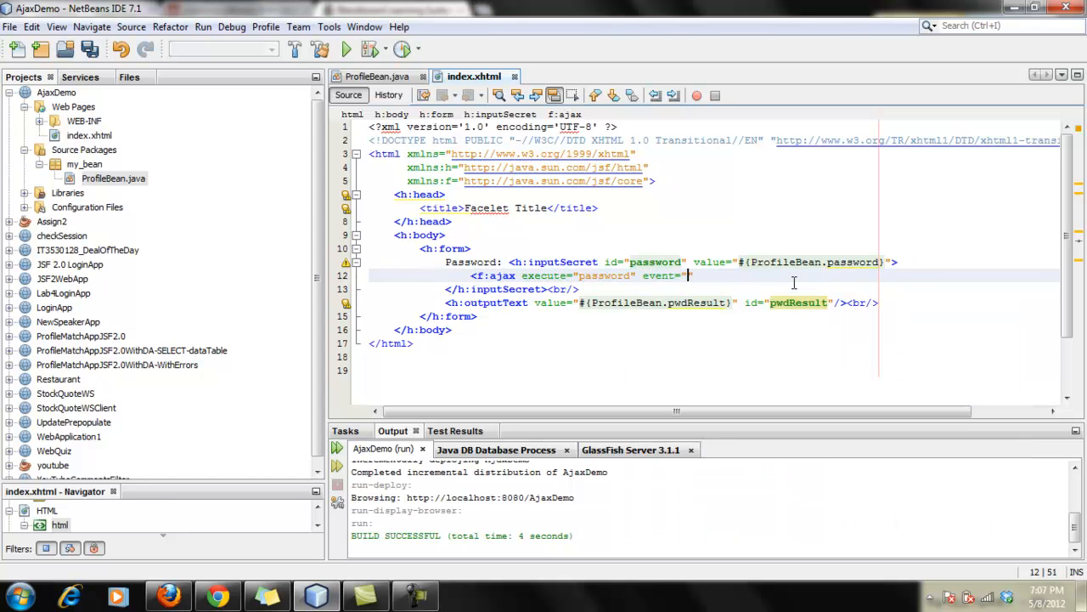
type("k")
type("eup")
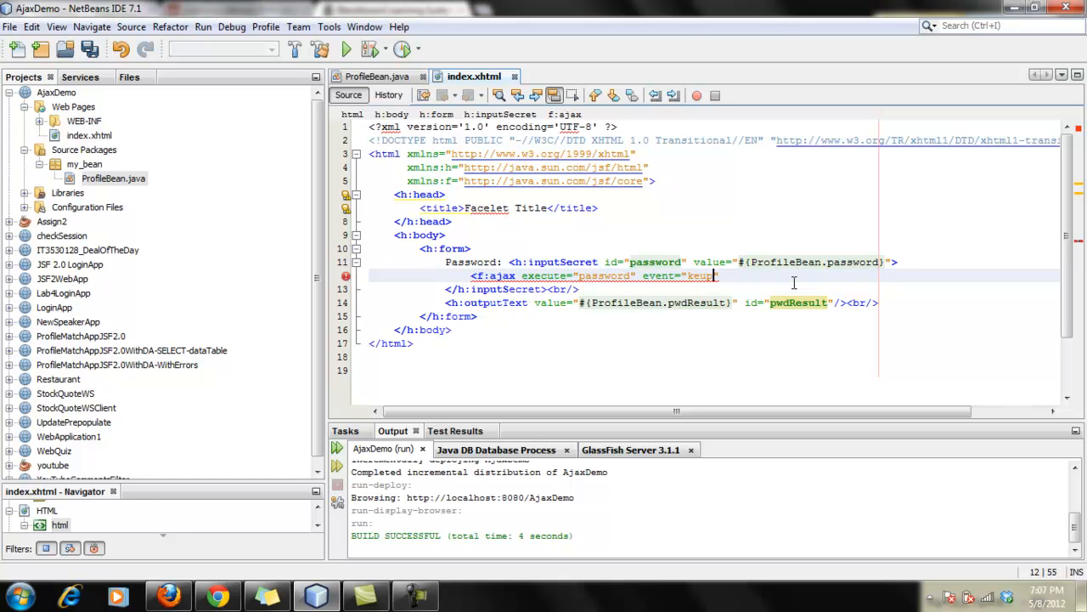
key("BackSpace")
key("BackSpace")
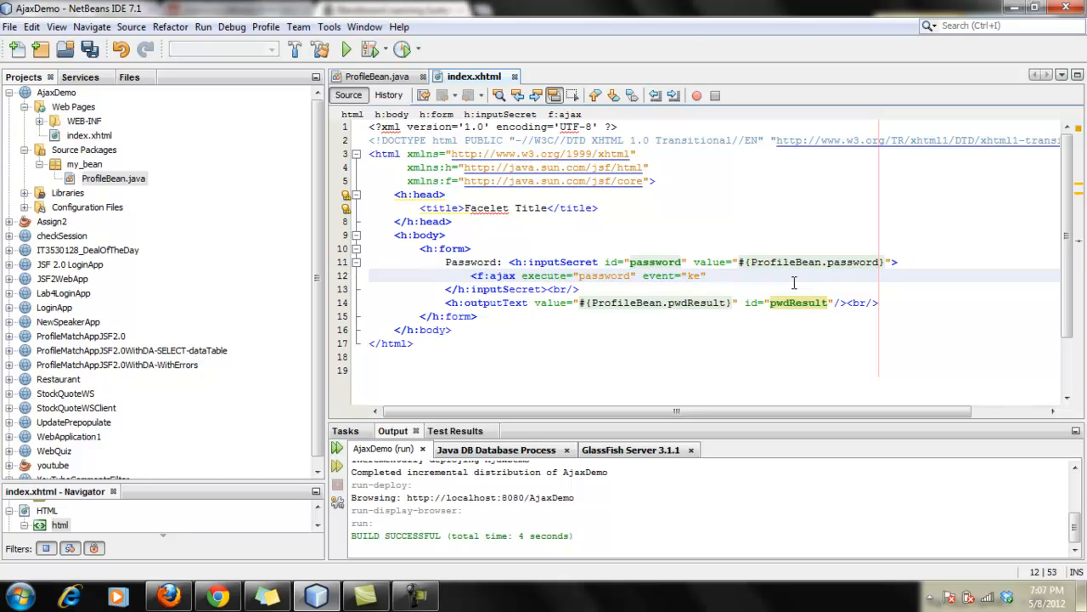
type("yup")
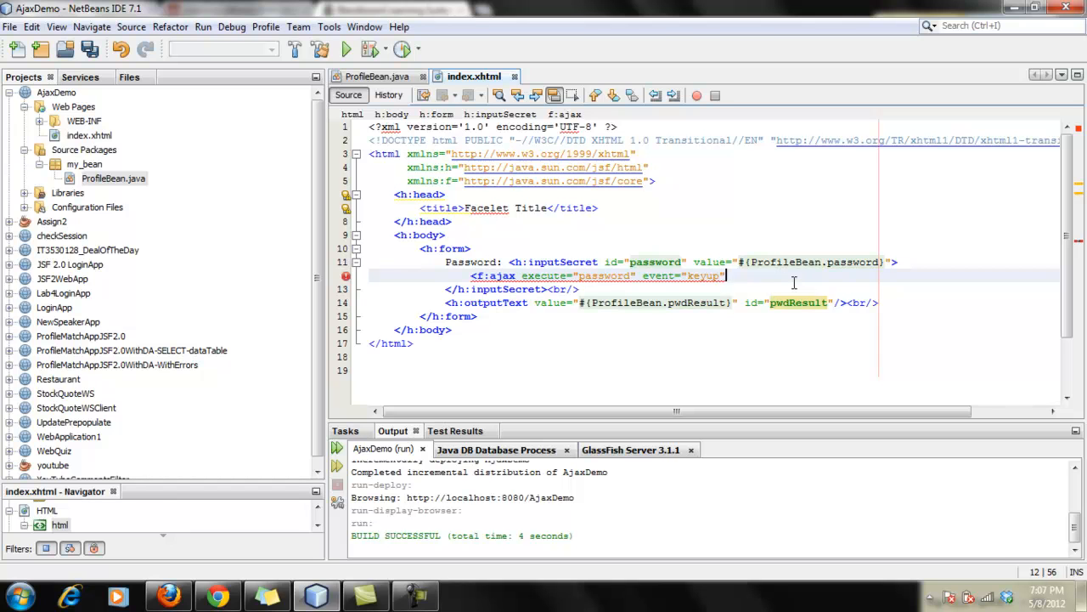
type("\"")
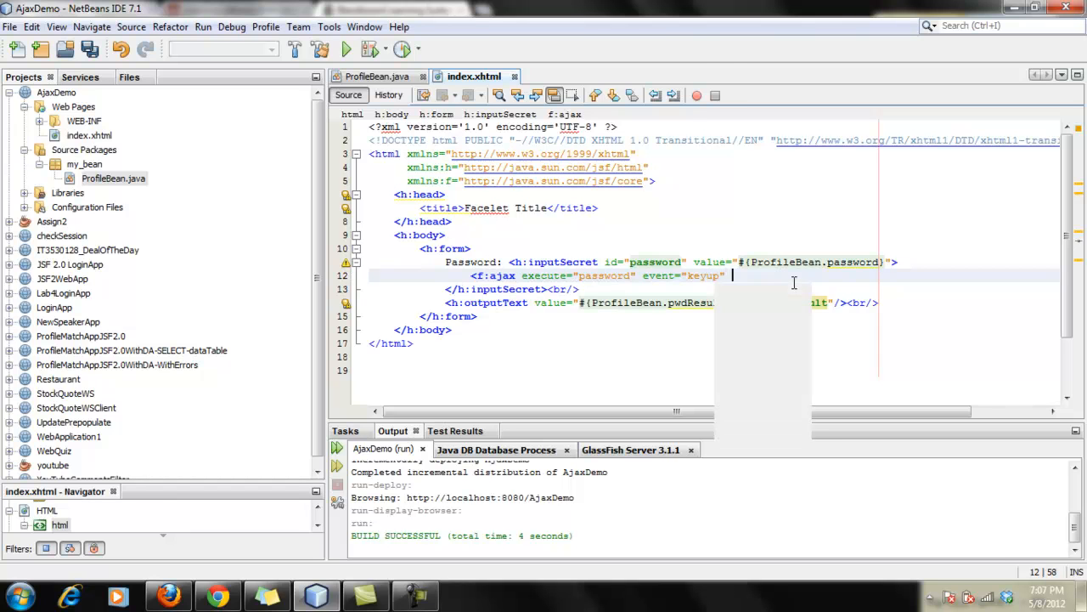
type(" ren")
key("Return")
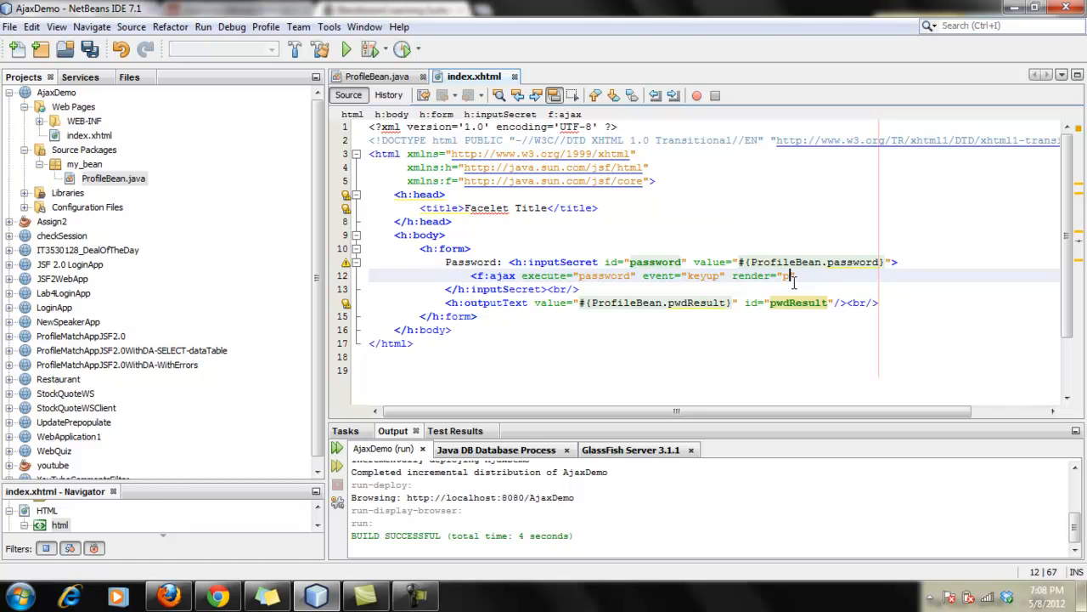
type("pwdResu")
type("lt\"")
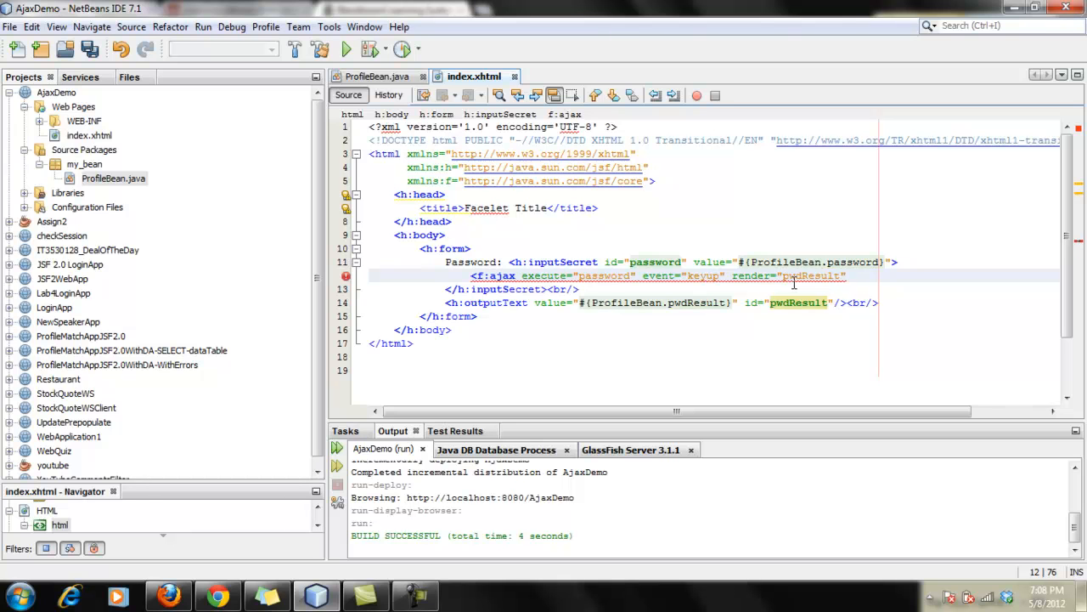
type("/>")
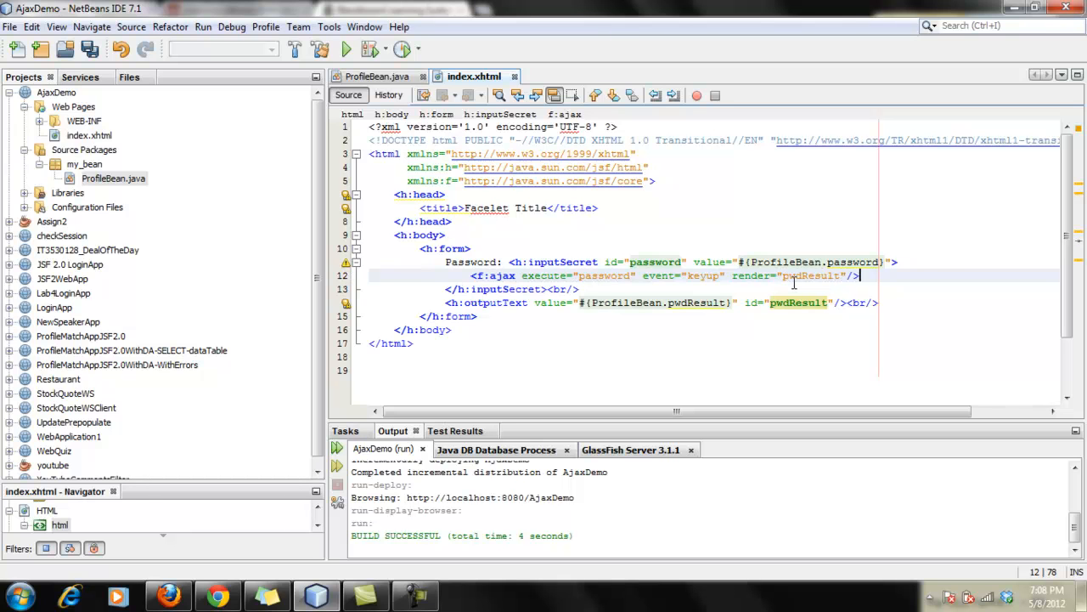
Give the h:outputText id pwdResult, save index.xhtml and move to ProfileBean.java.
left_click(797, 342)
left_click(717, 237)
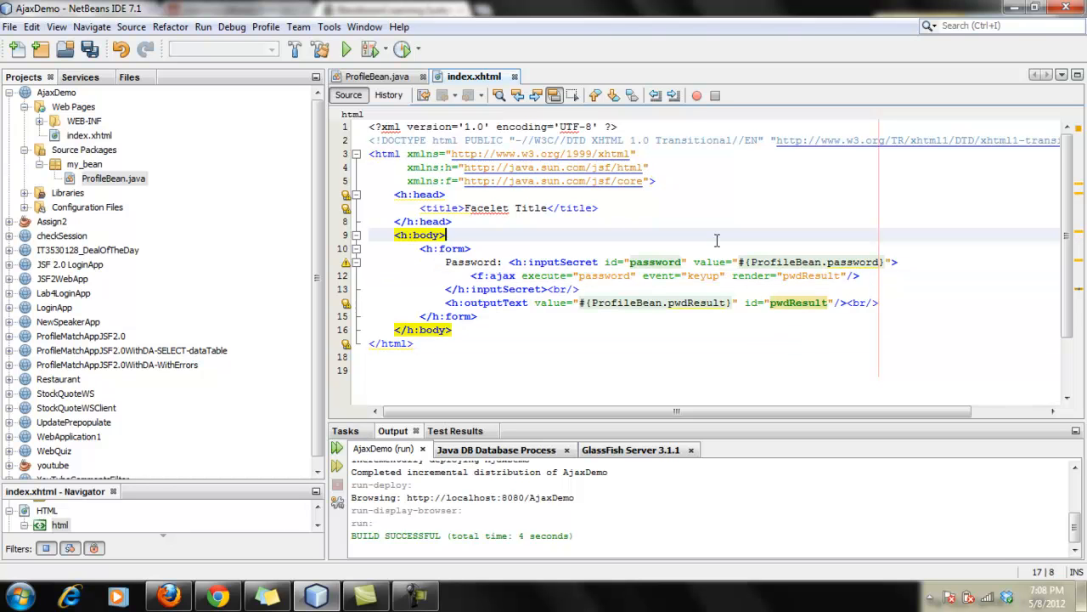
key("ctrl+s")
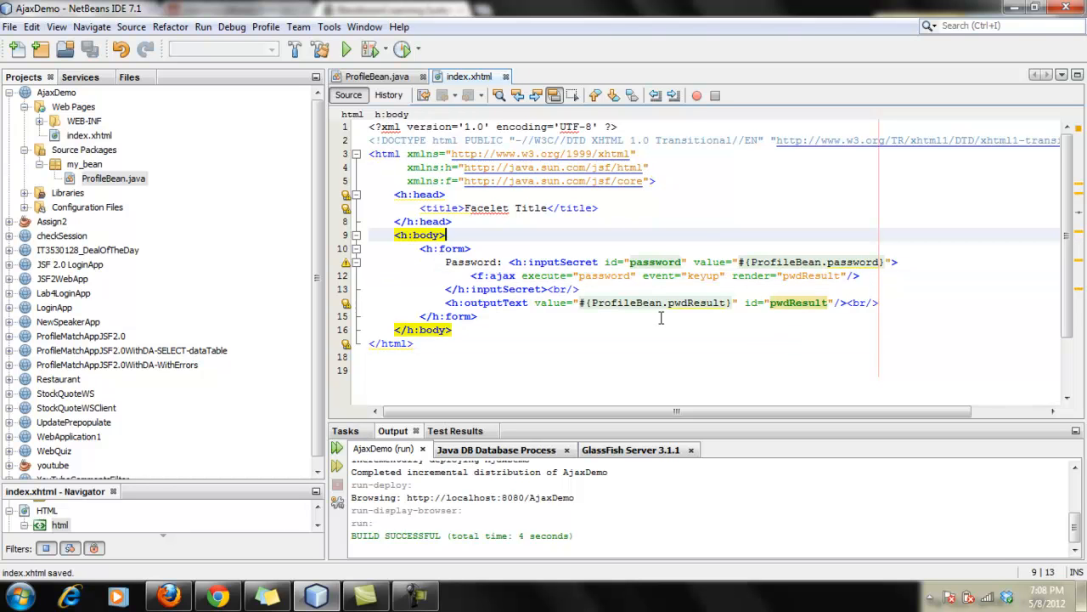
left_click(662, 317)
left_click(589, 253)
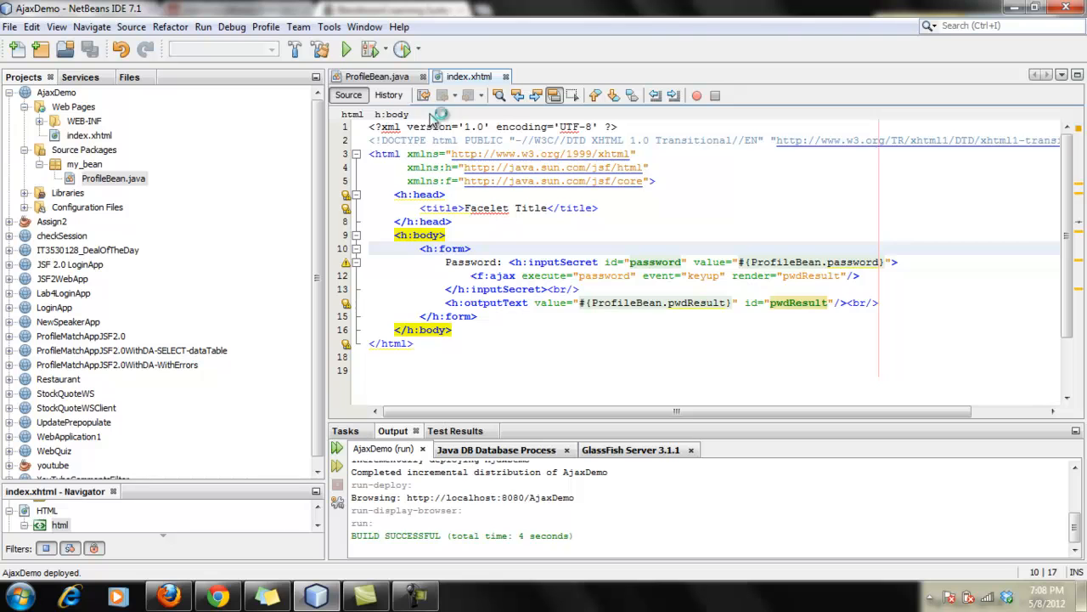
Declare private String password="" and pwdResult="" fields in ProfileBean.java.
left_click(406, 82)
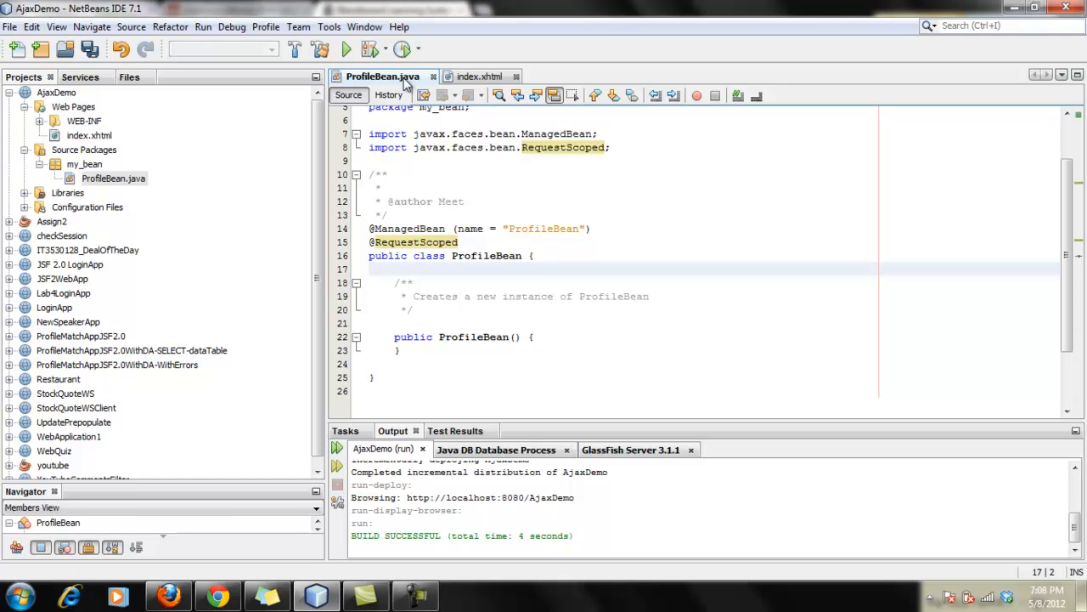
type("private ")
type("String ")
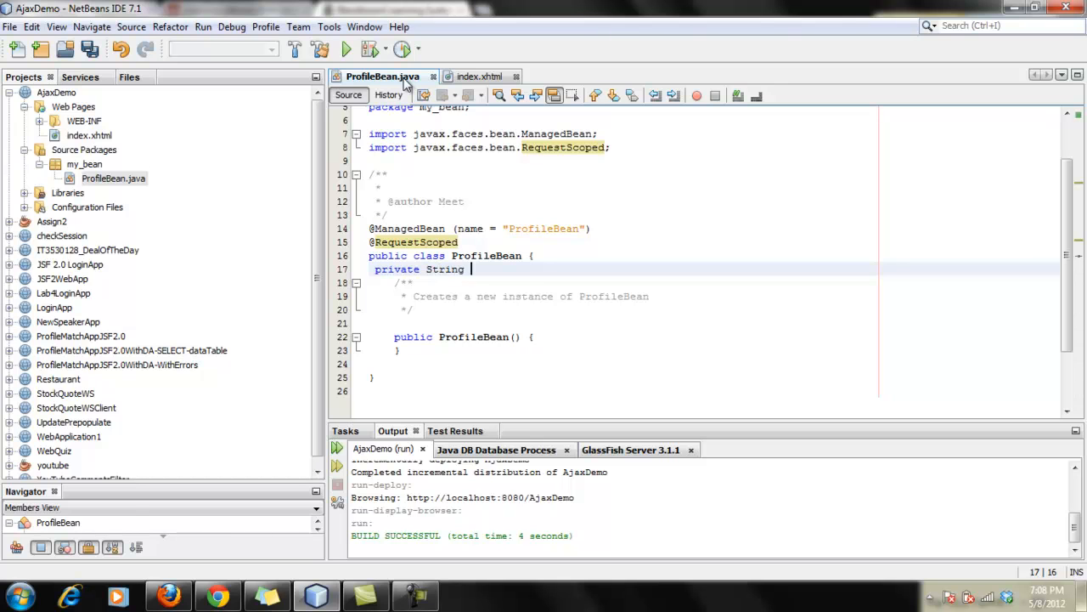
type("password")
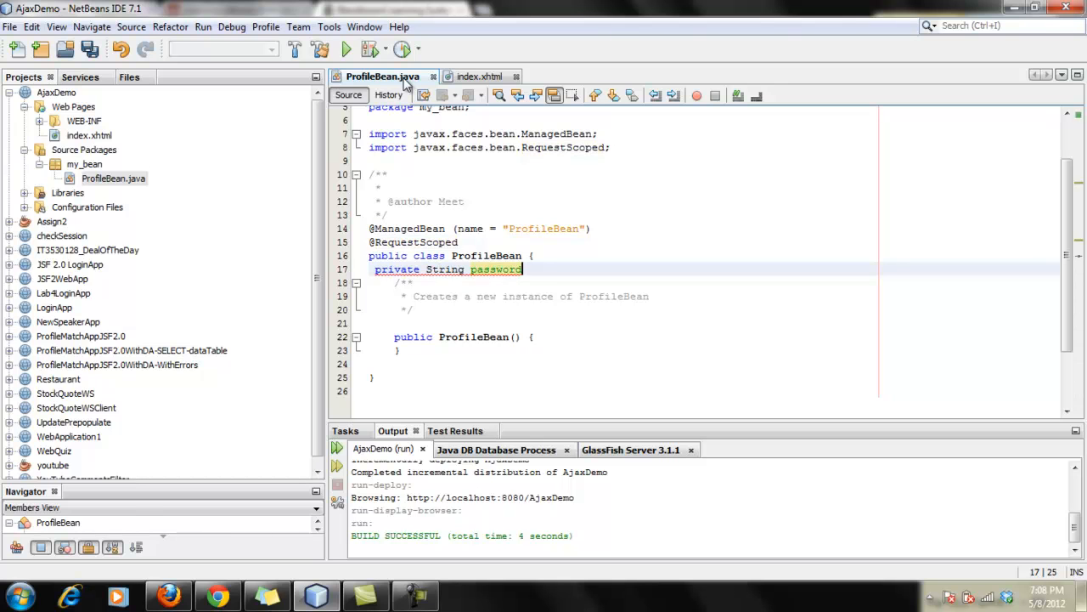
type("=\"\";")
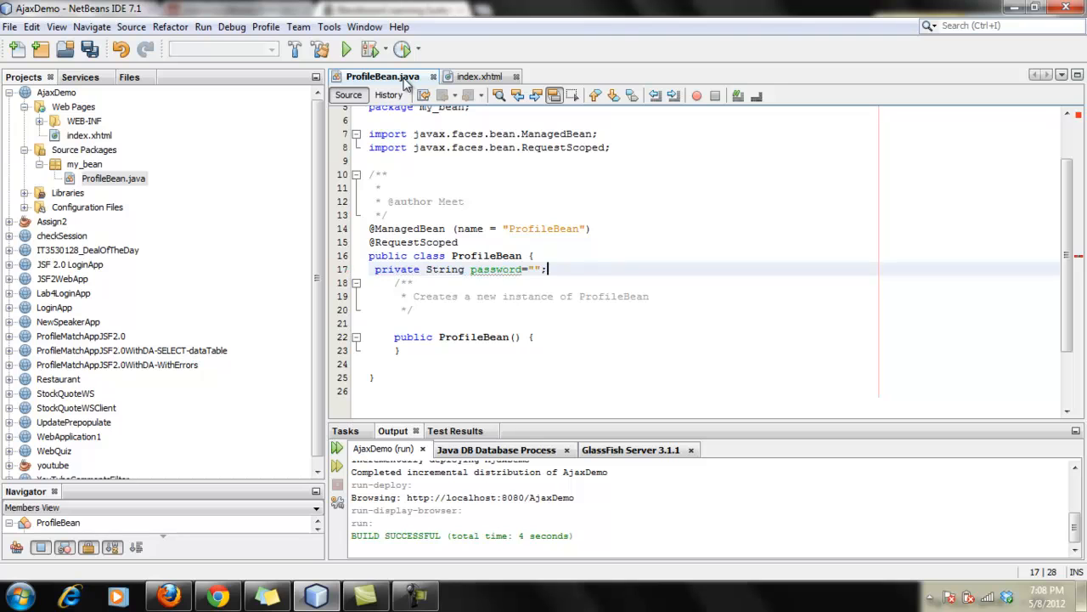
key("Return")
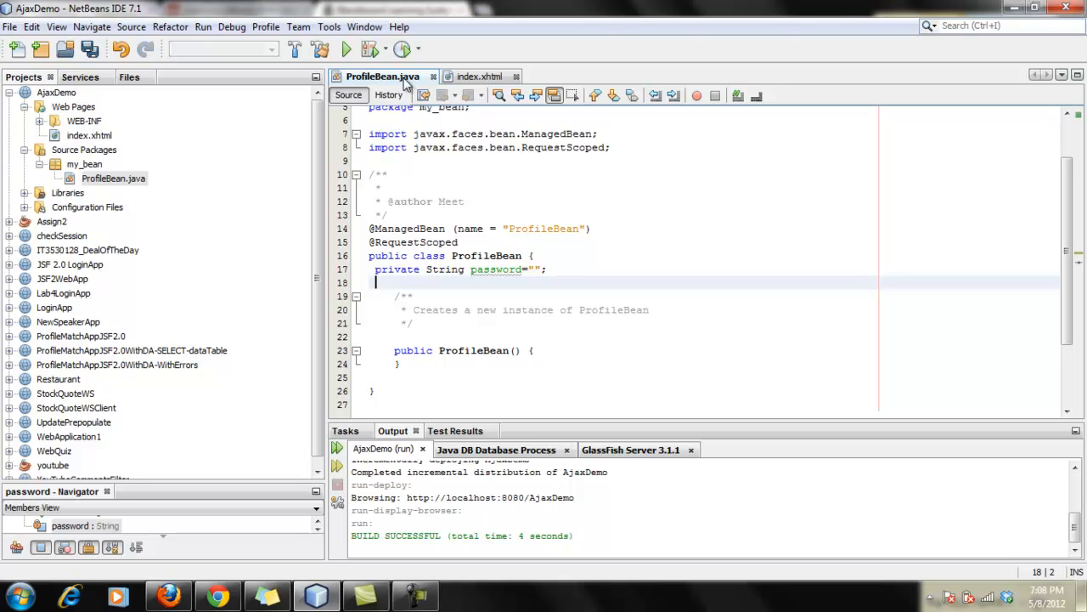
type("priv")
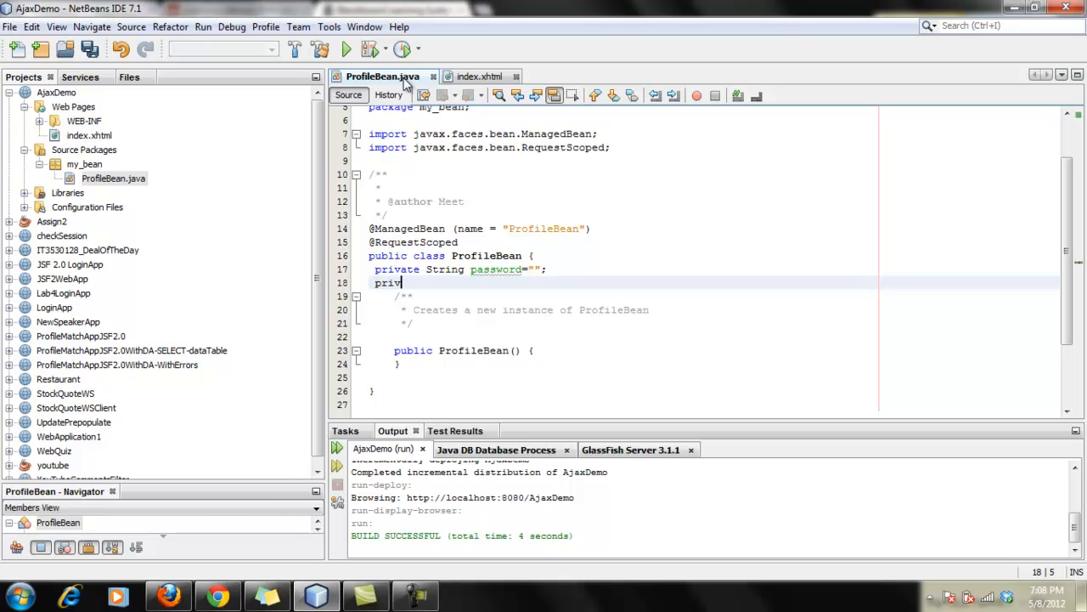
type("ate String ")
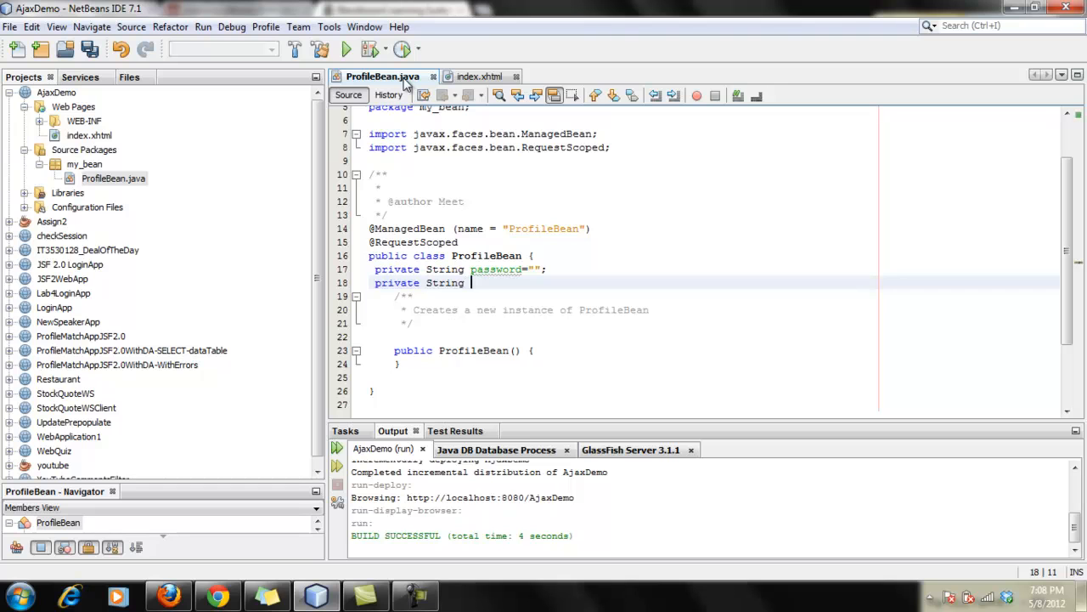
type("pwd")
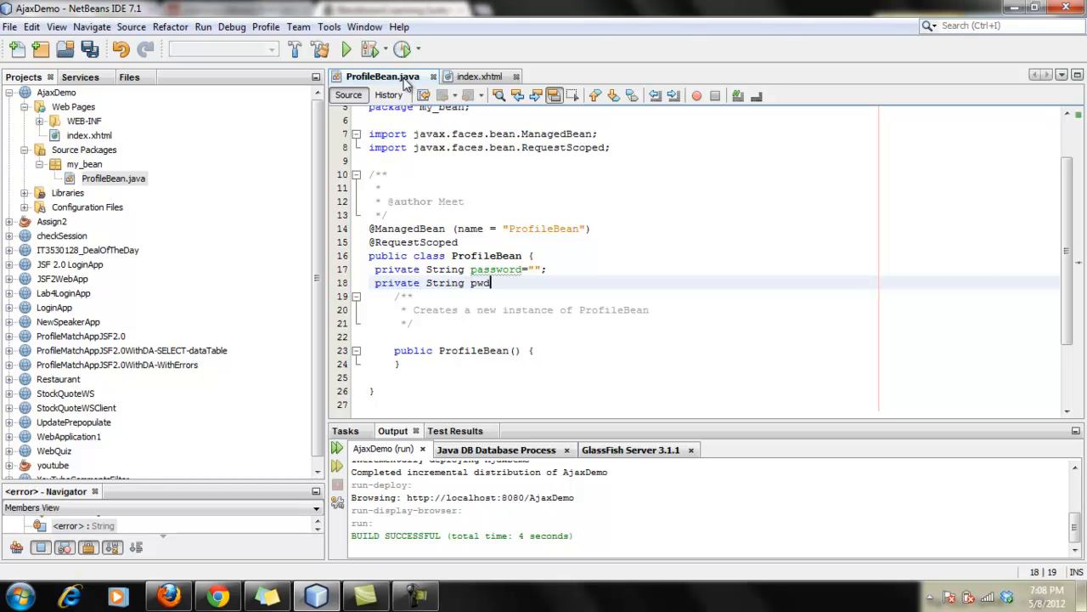
type("Result")
type("=\"\"")
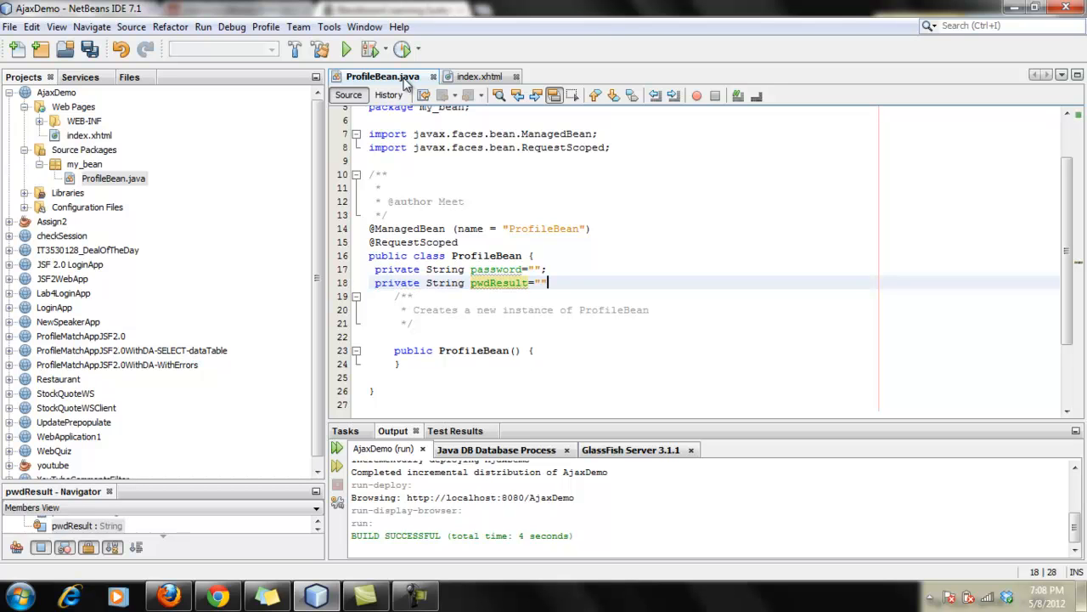
type(";")
Encapsulate both fields into getters and setters without Use Accessors, then open a line in getPwdResult.
right_click(675, 286)
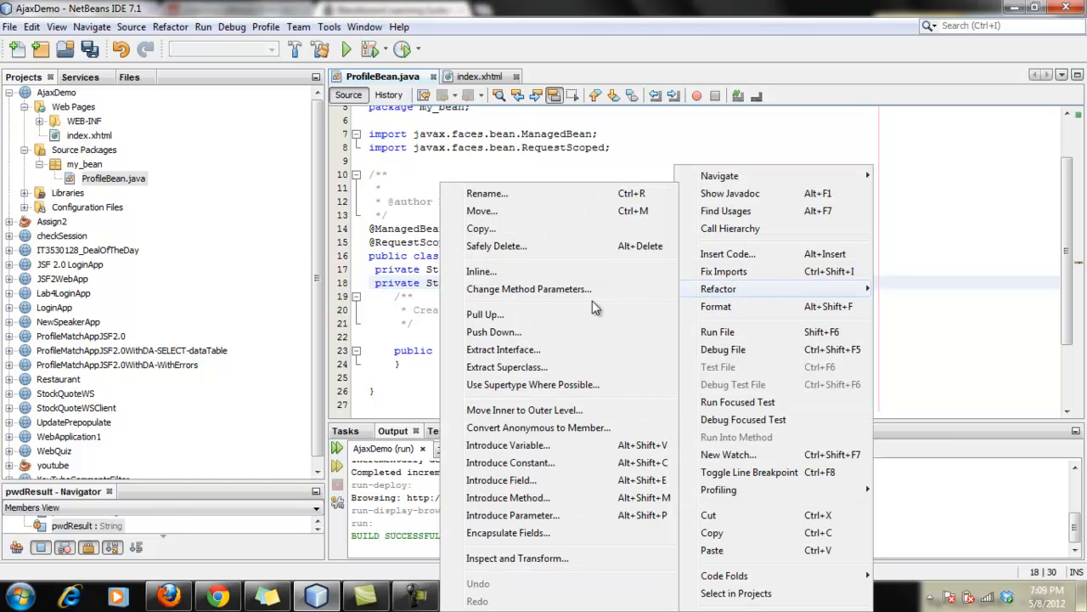
mouse_move(719, 288)
left_click(535, 534)
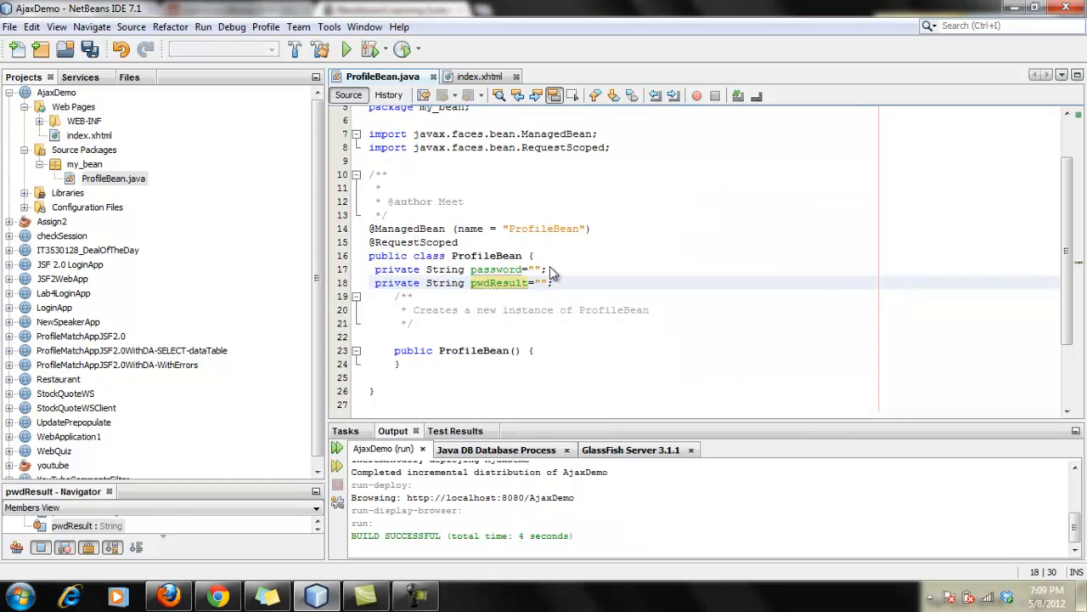
left_click(765, 216)
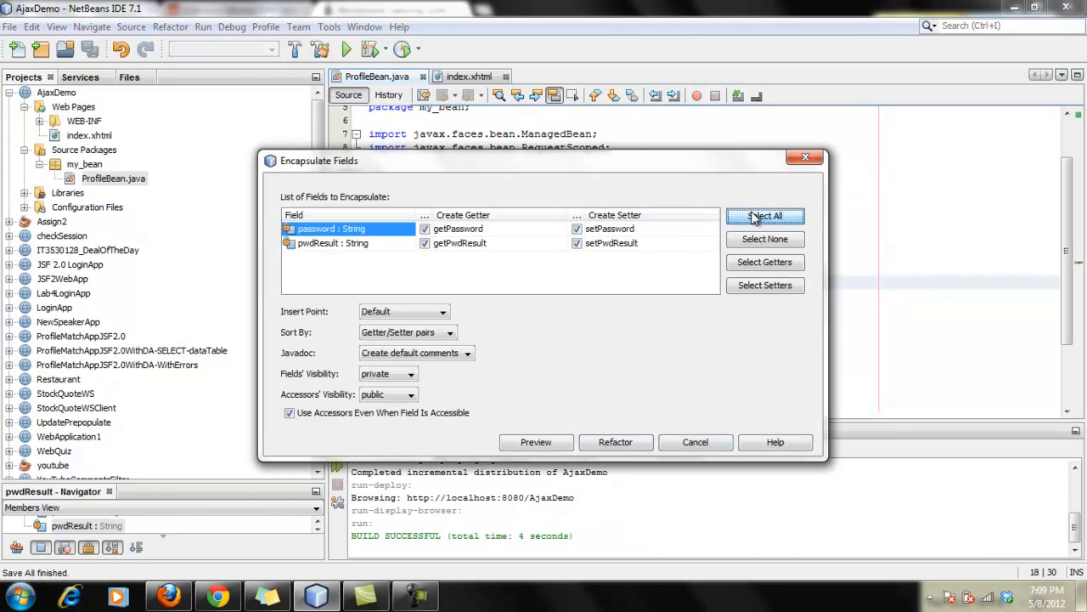
left_click(386, 413)
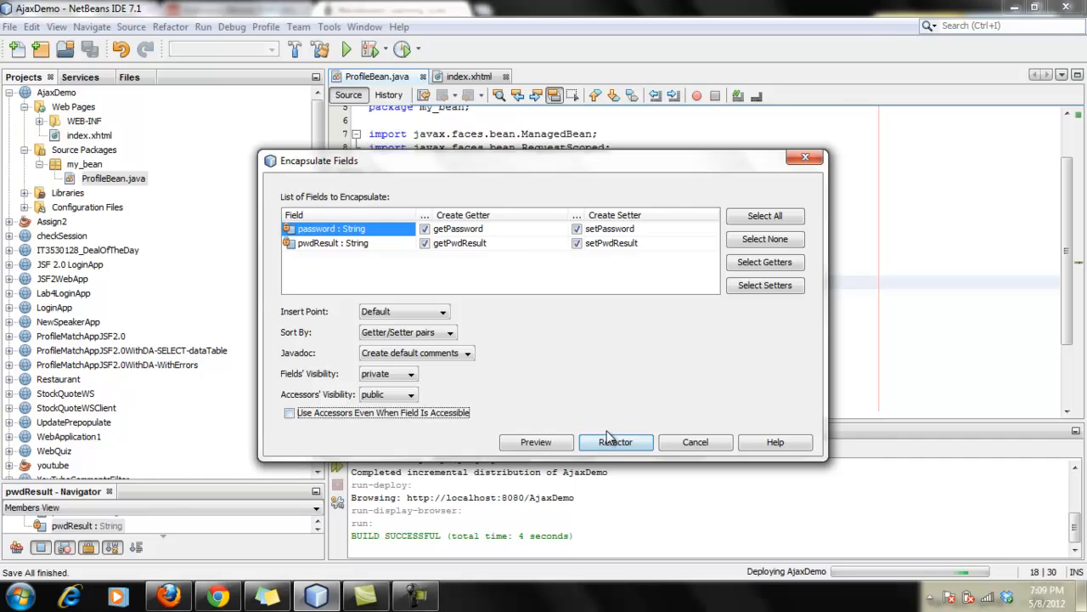
left_click(613, 442)
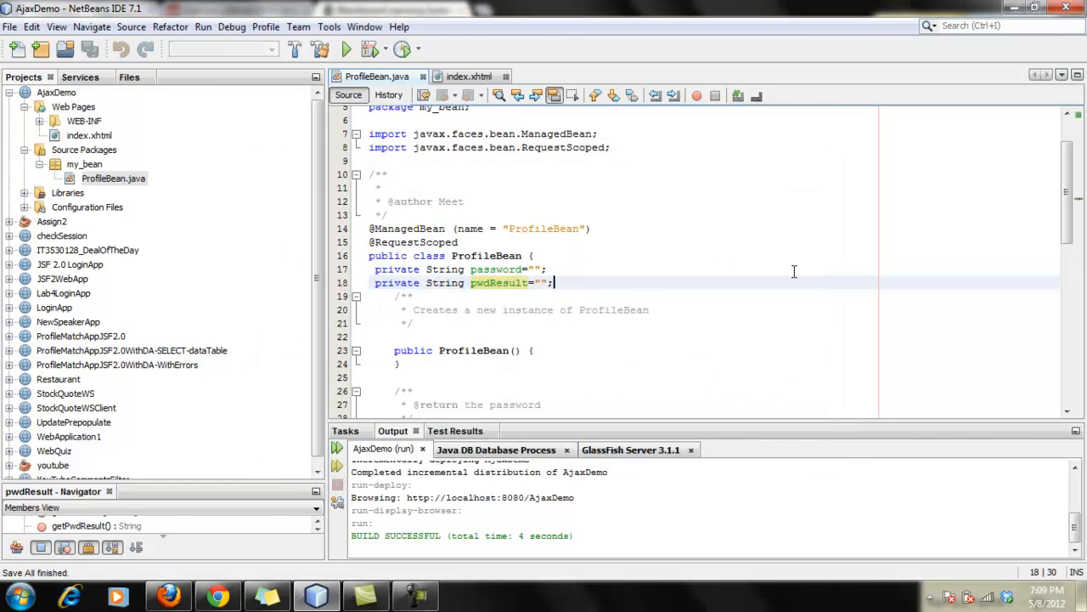
left_click(718, 268)
scroll(718, 268, "down", 3)
scroll(718, 269, "down", 3)
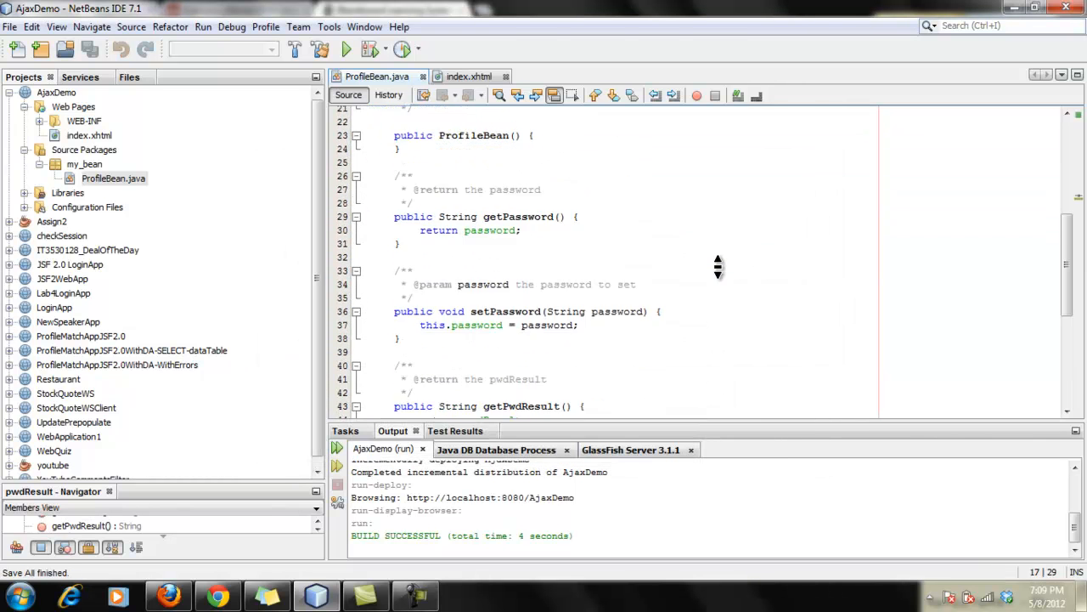
scroll(718, 268, "down", 2)
scroll(718, 269, "down", 1)
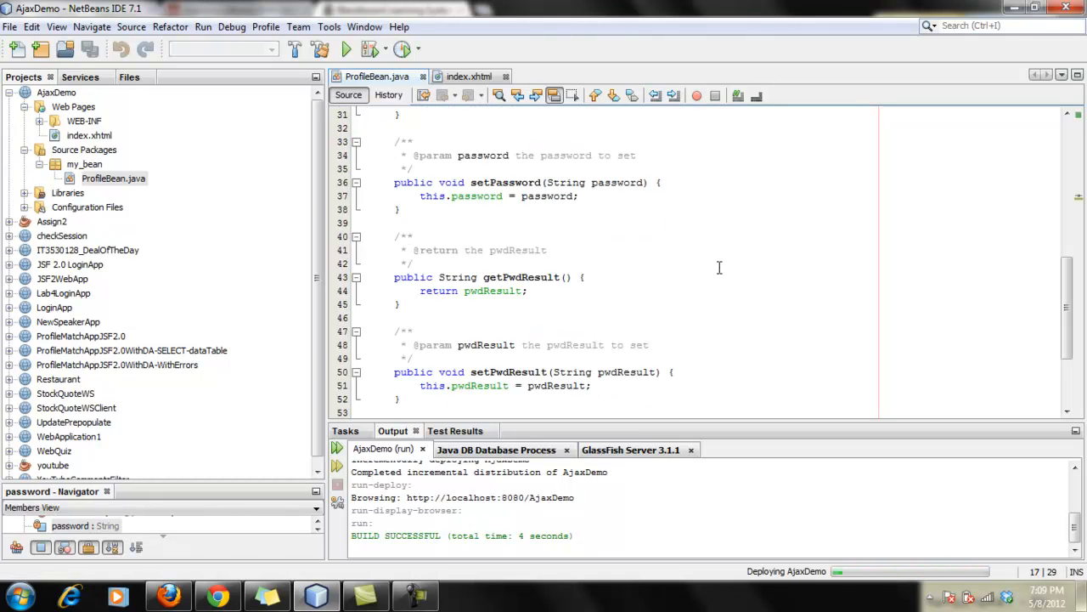
left_click(680, 275)
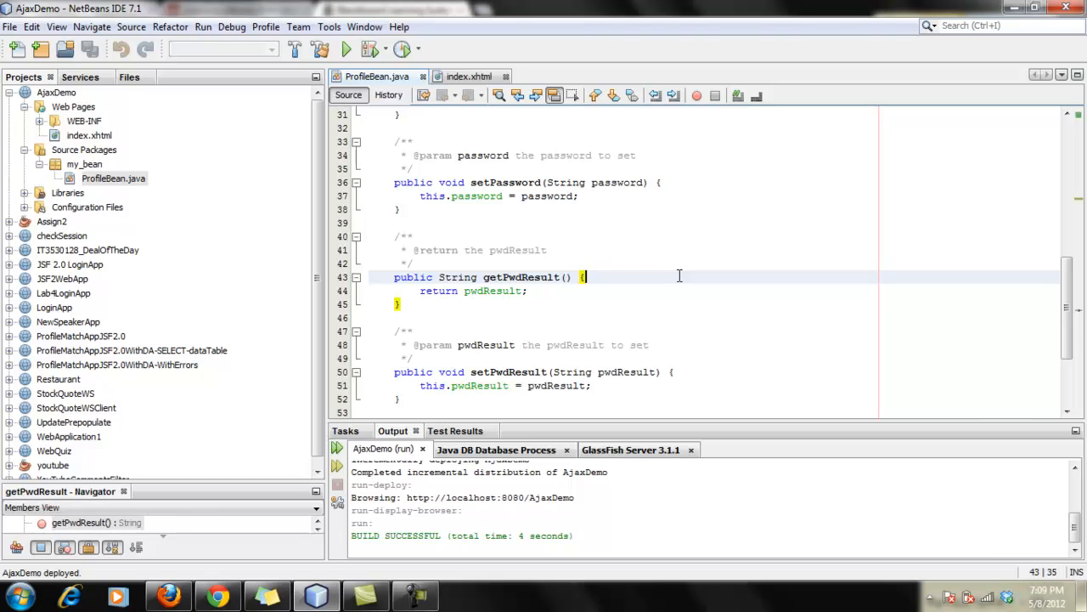
key("Return")
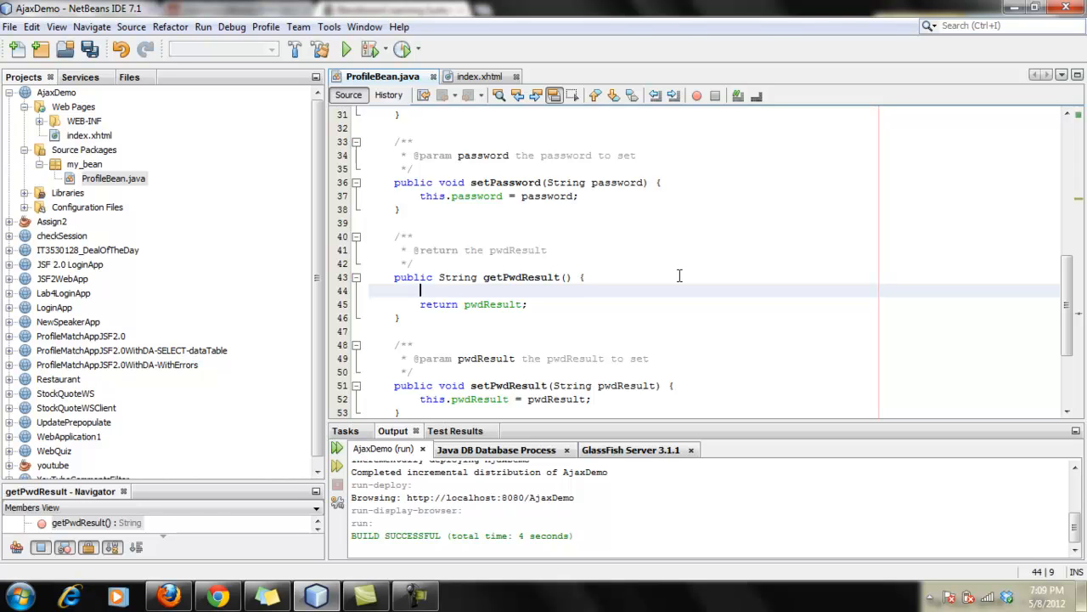
type("if(")
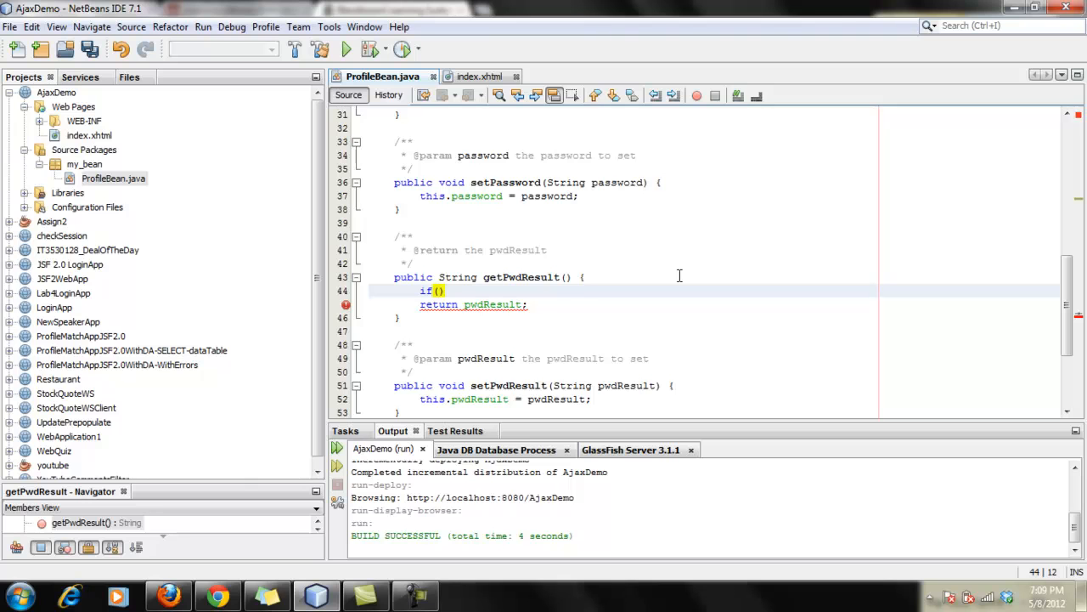
type("!")
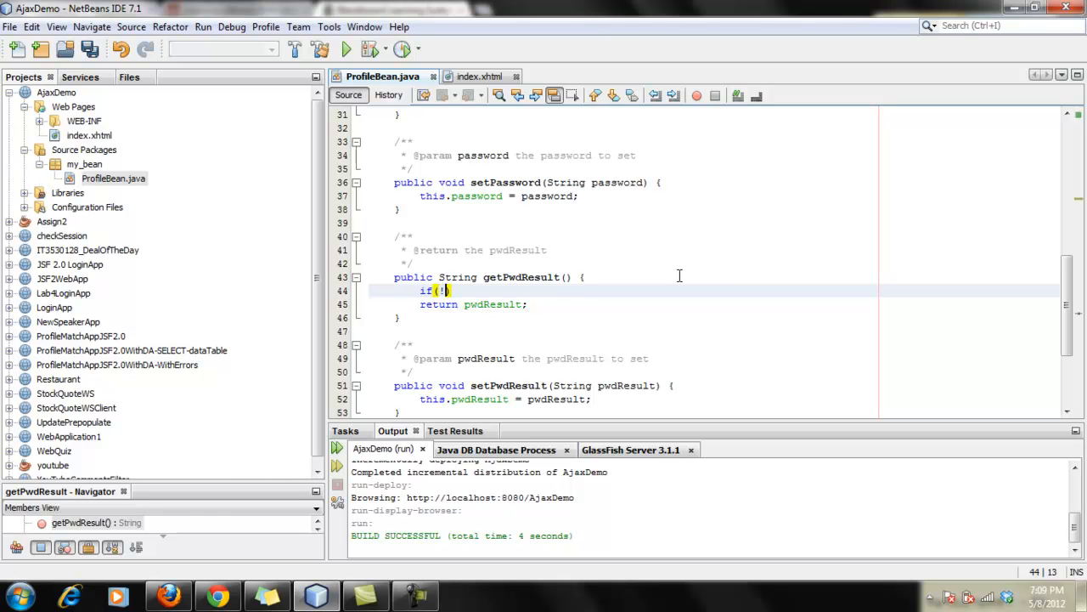
type("passwo")
type("rd.")
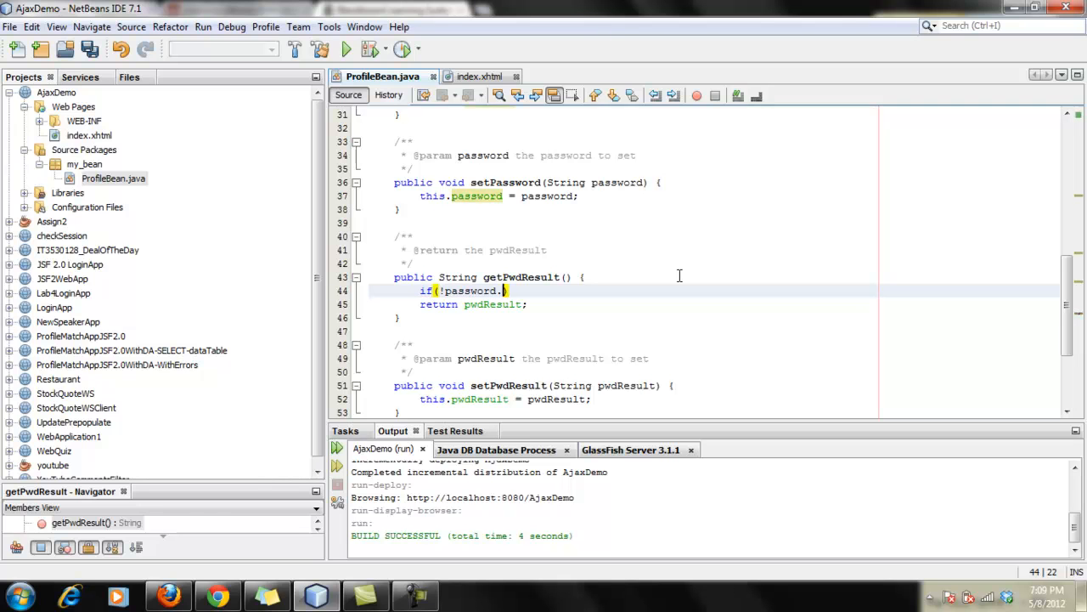
type("i")
Start getPwdResult with an if (!password.isEmpty()) { block.
key("BackSpace")
type("i")
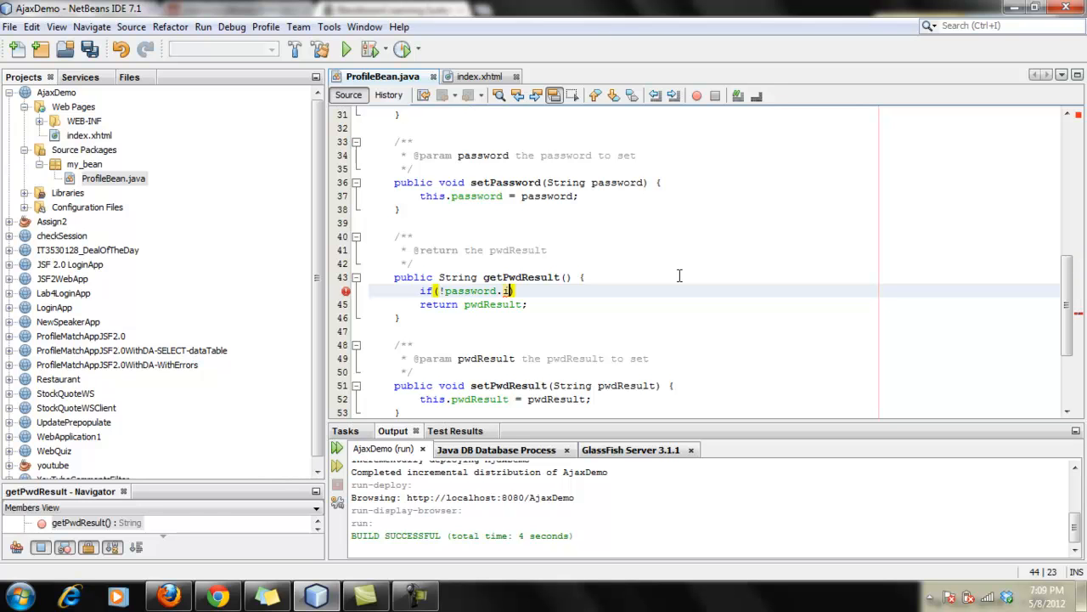
type("sEmp")
type("ty(")
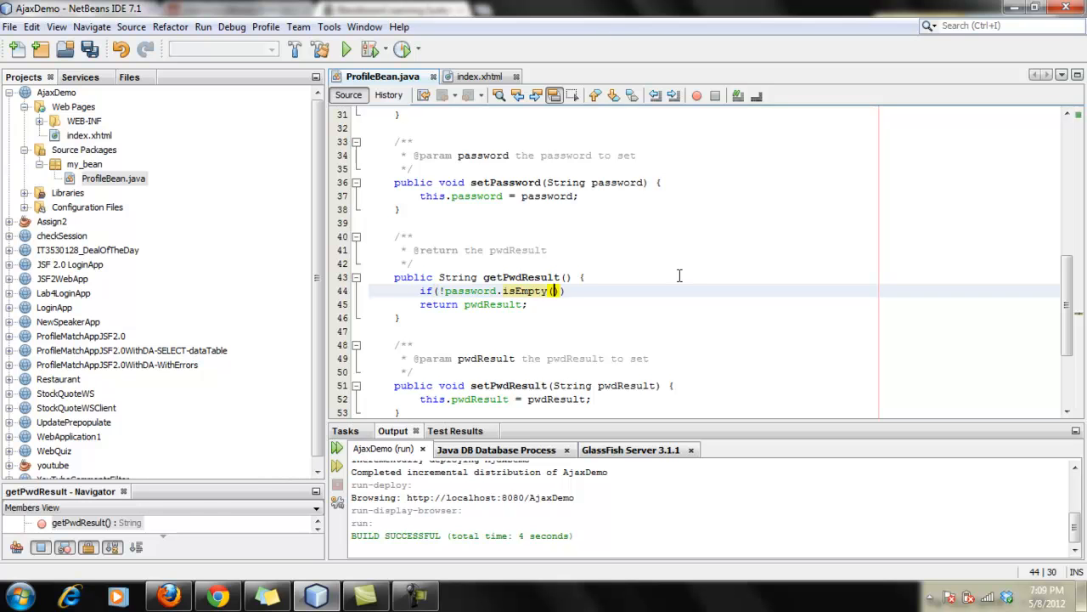
type("))")
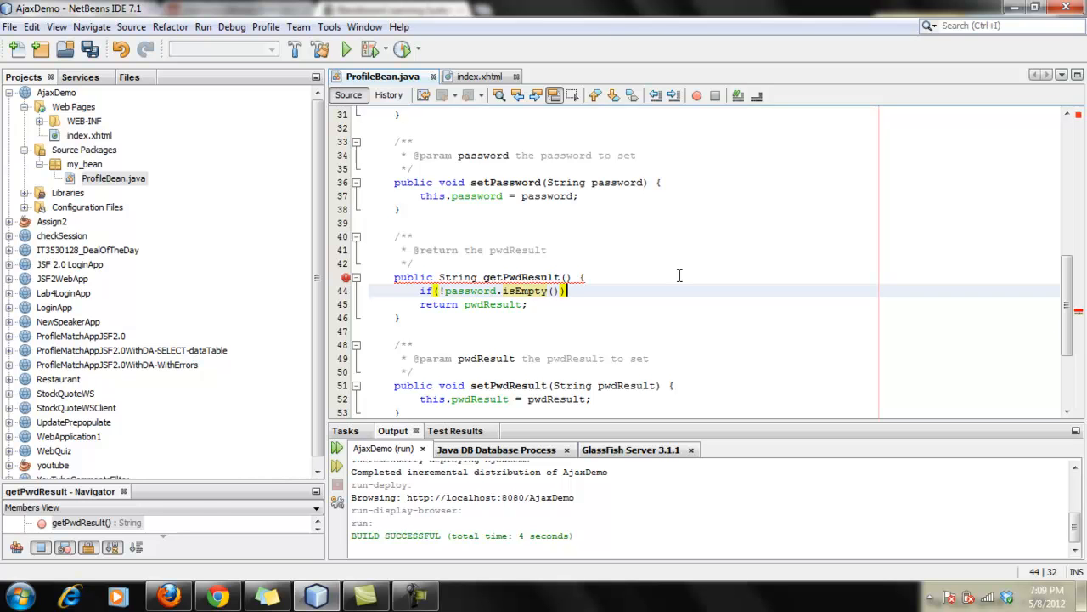
key("Right")
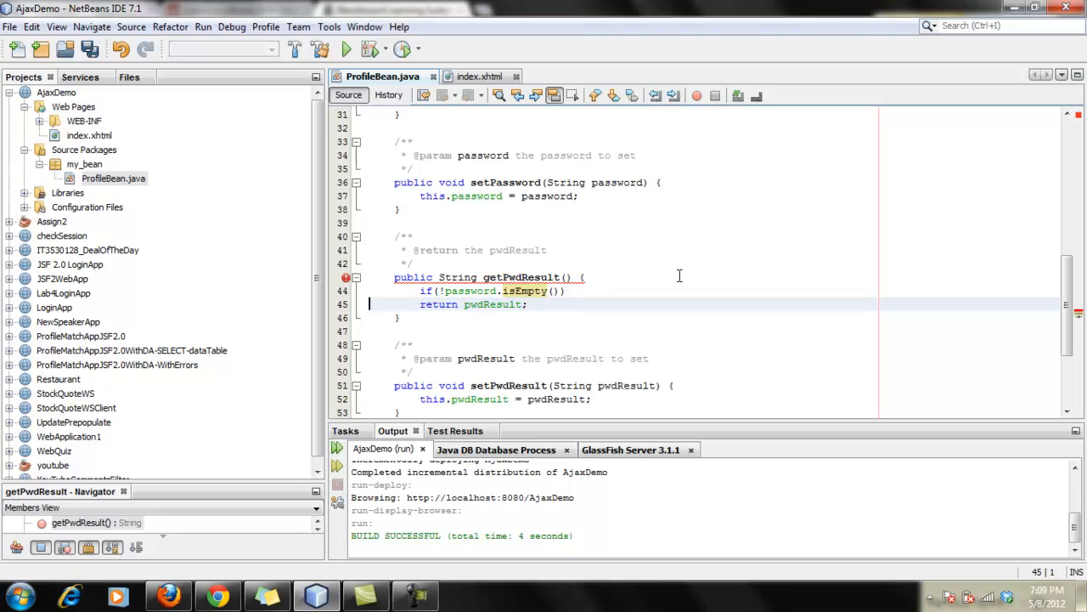
key("Left")
type("{")
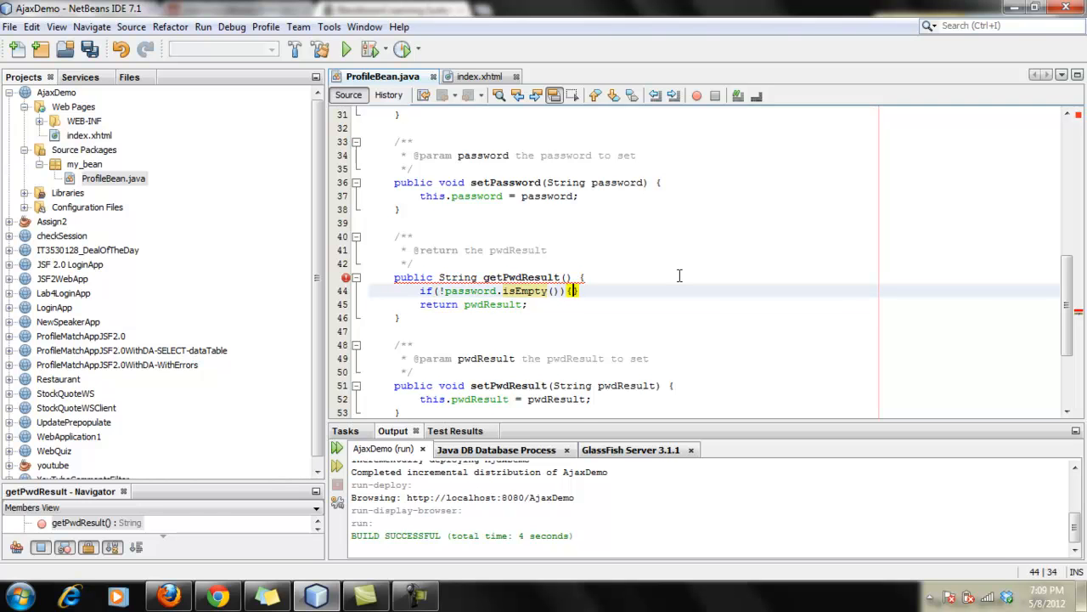
key("Return")
key("Return")
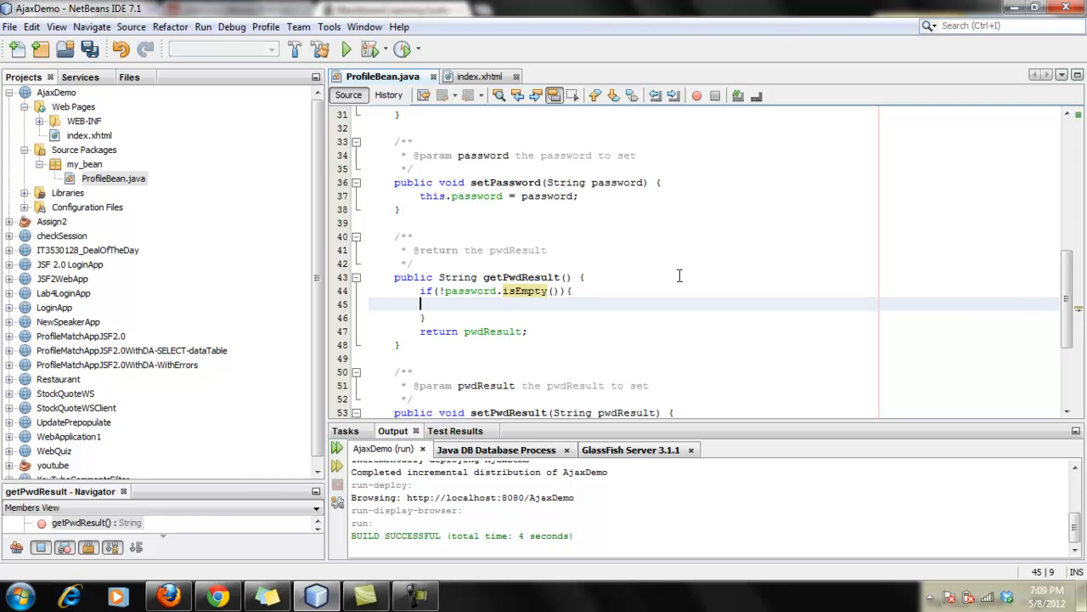
type("{")
Inside the block, set pwdResult = "Poor" when password.length() < 3.
key("Return")
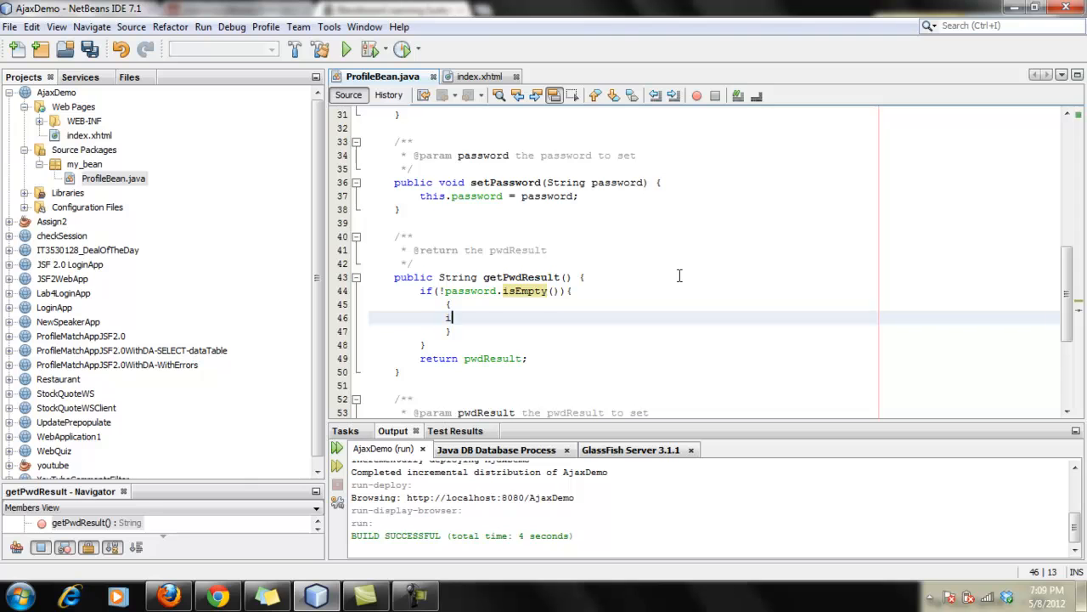
type("f()")
key("Left")
type("passwor")
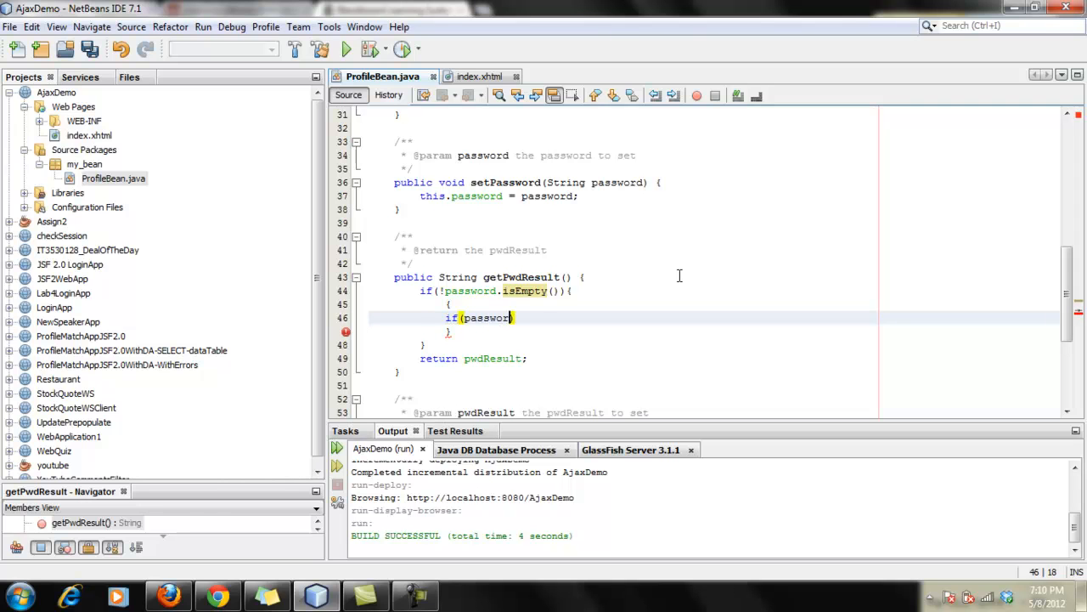
type("d.")
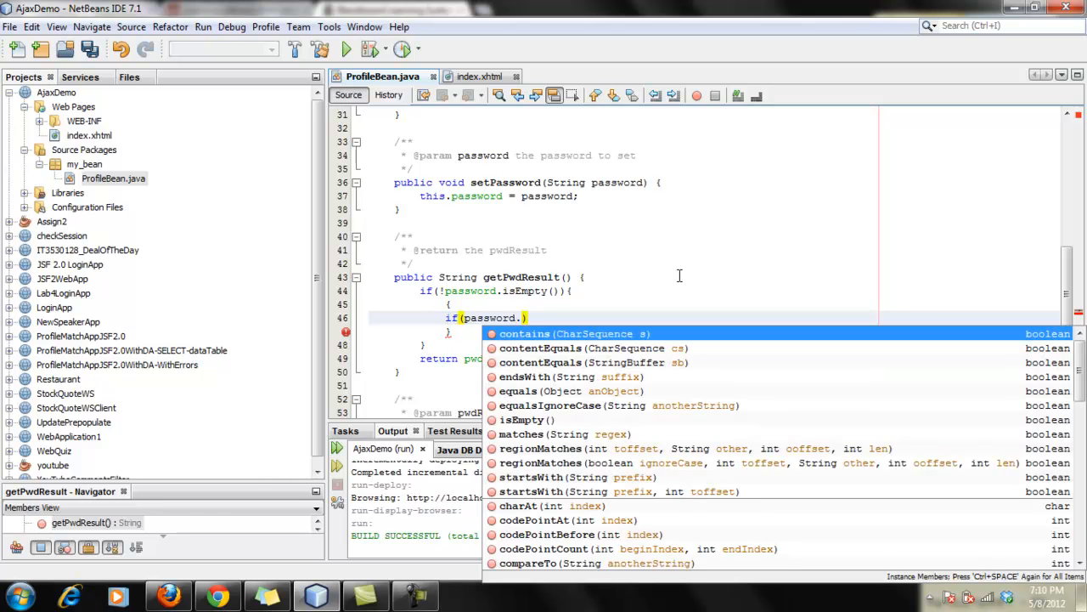
type("l")
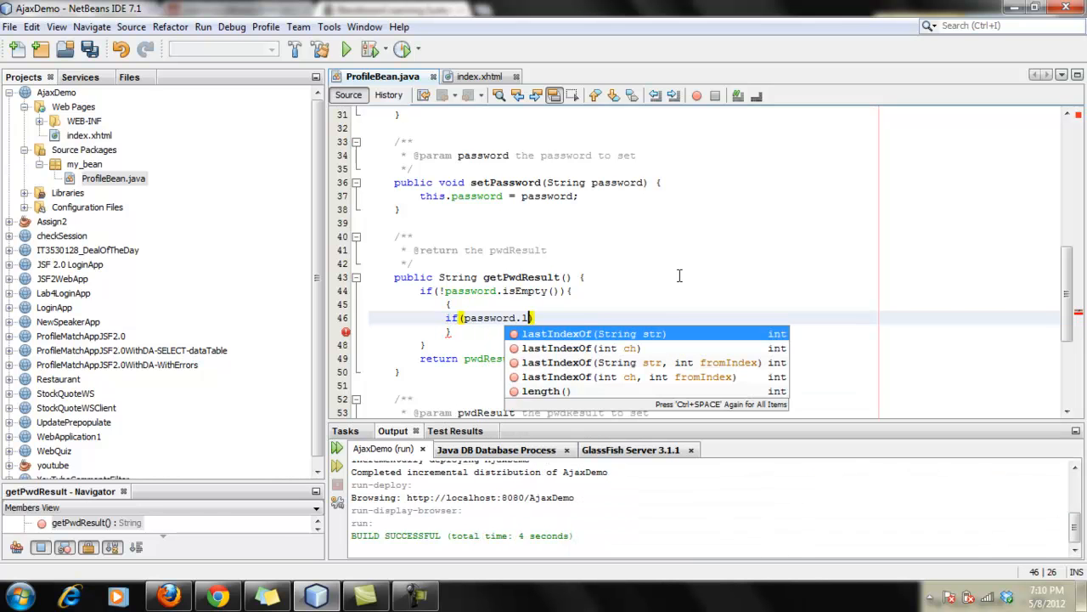
key("Down")
key("Down")
key("Down")
key("Down")
key("Return")
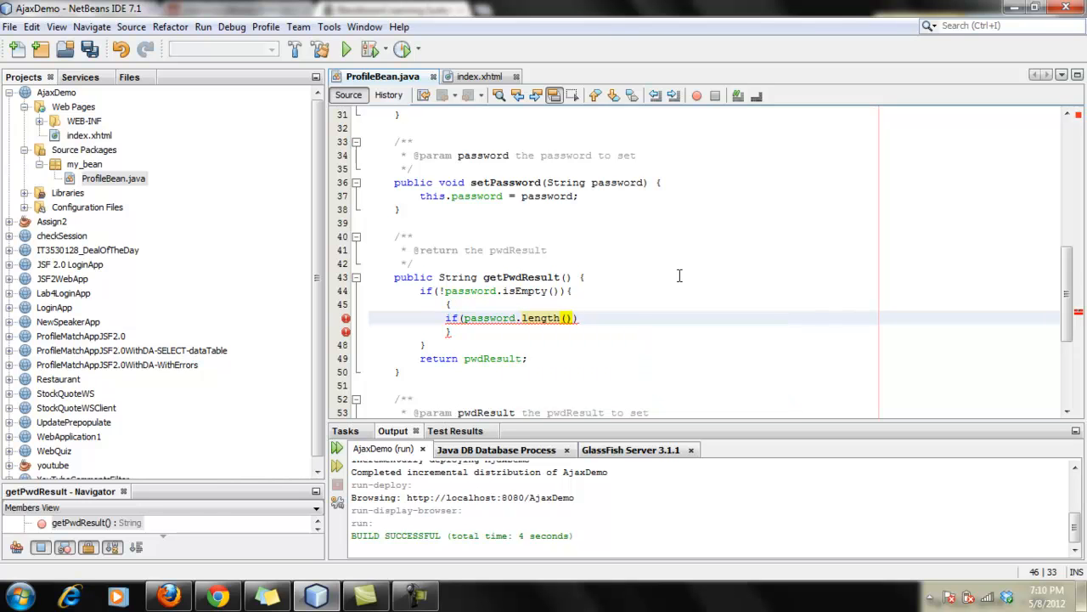
type("<3")
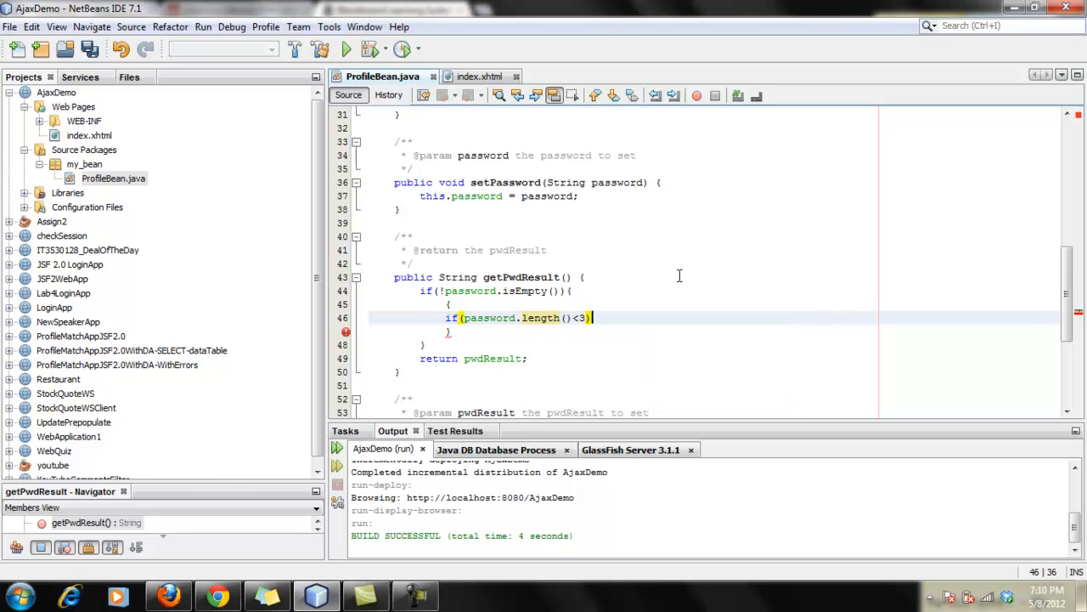
key("Return")
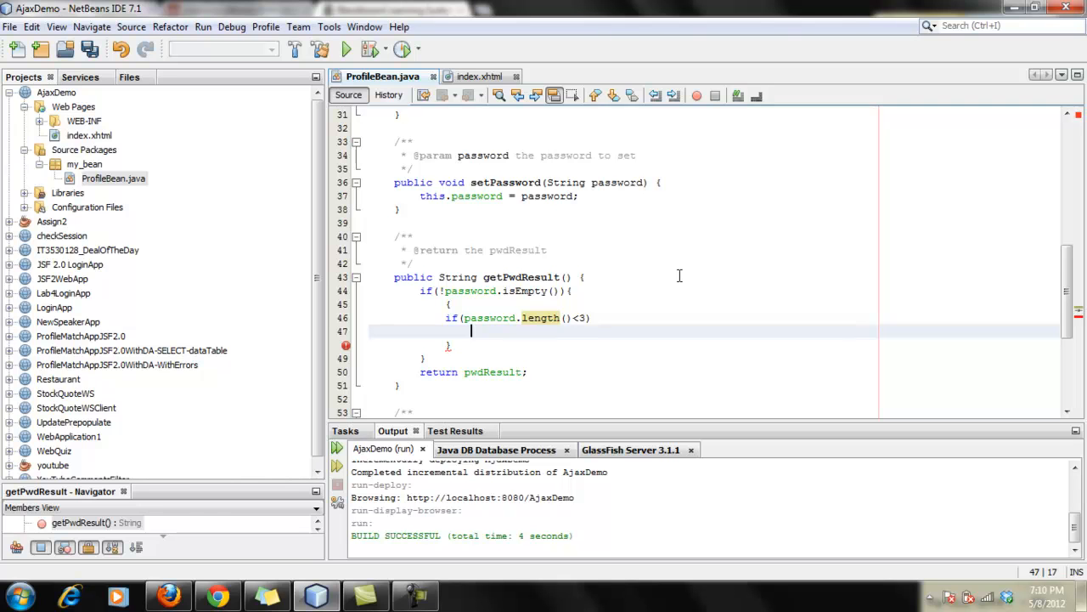
type("pwd")
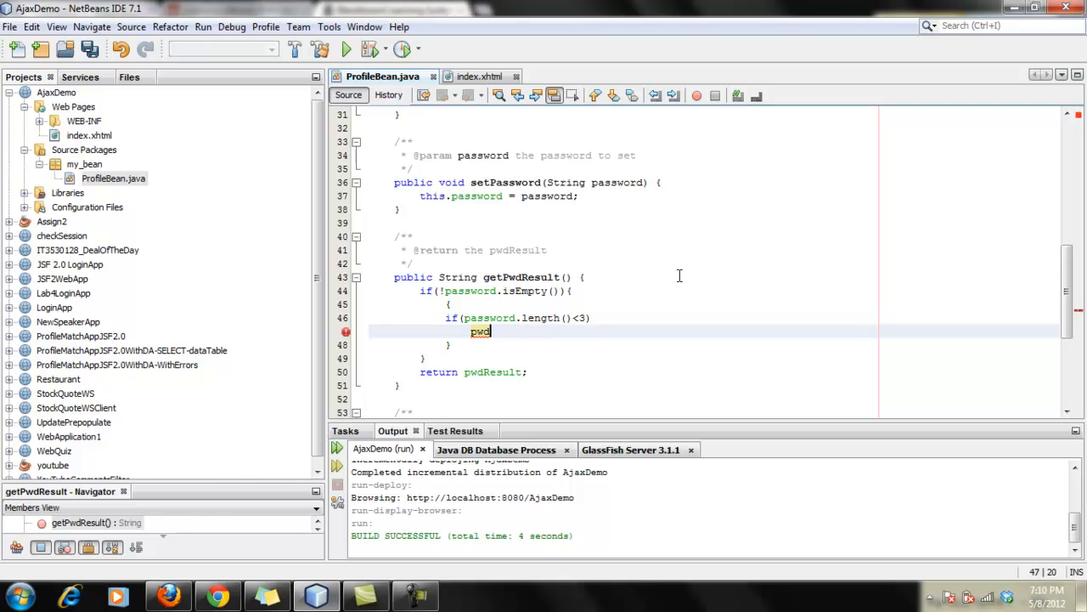
type("Result = ")
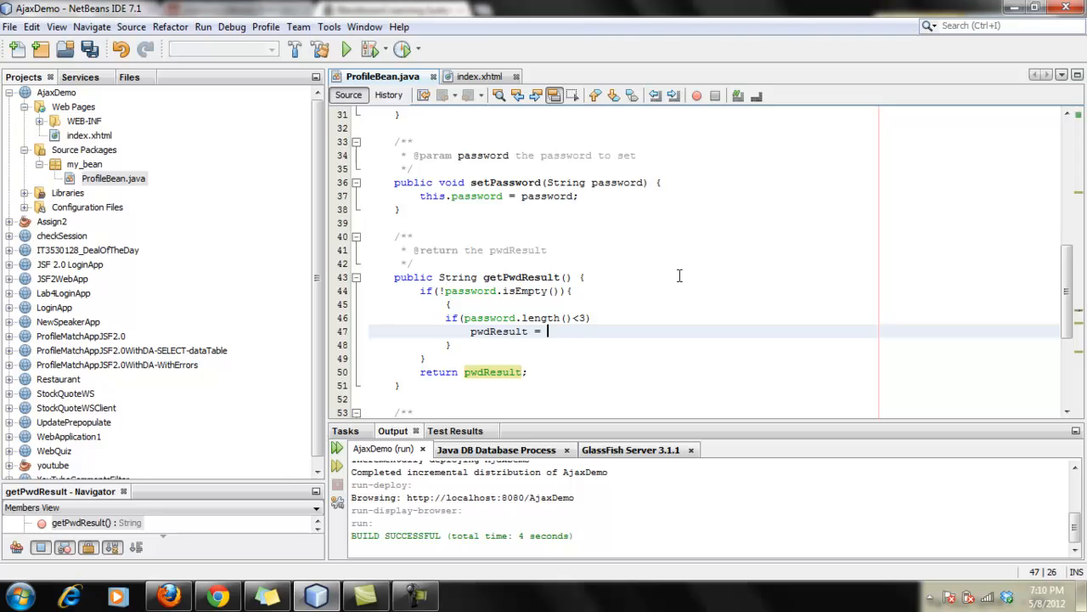
type("\"")
type("Poor\";")
key("Down")
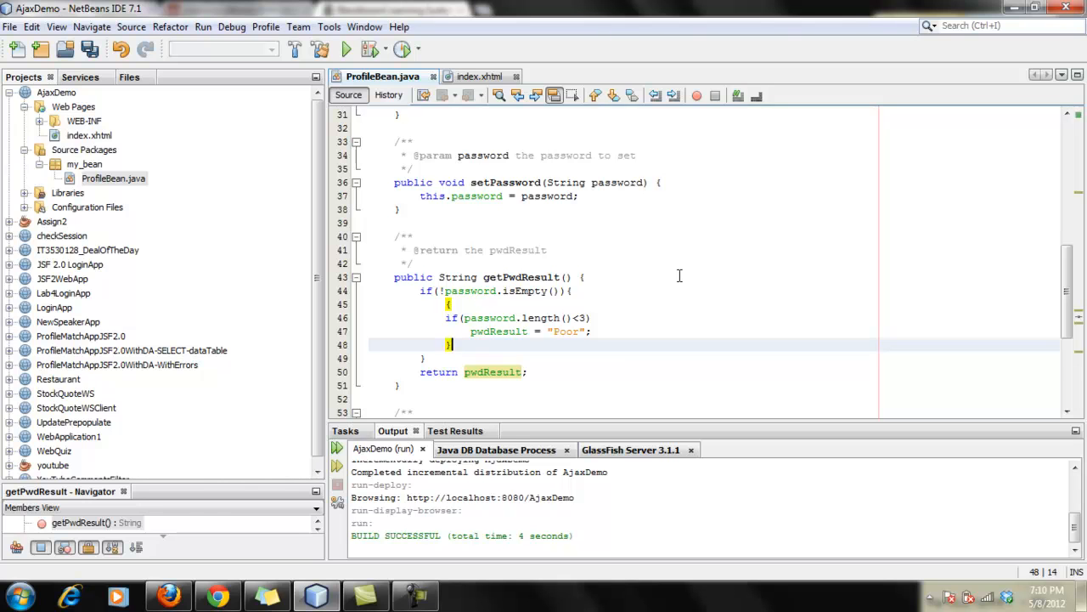
key("Return")
type("else if   ")
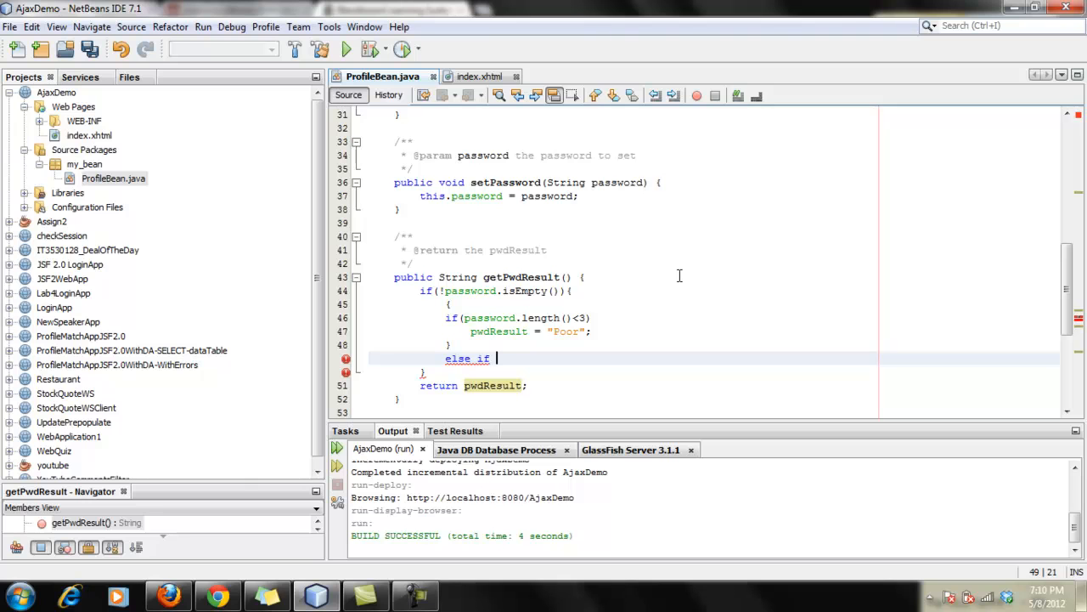
type("(")
type("passwor")
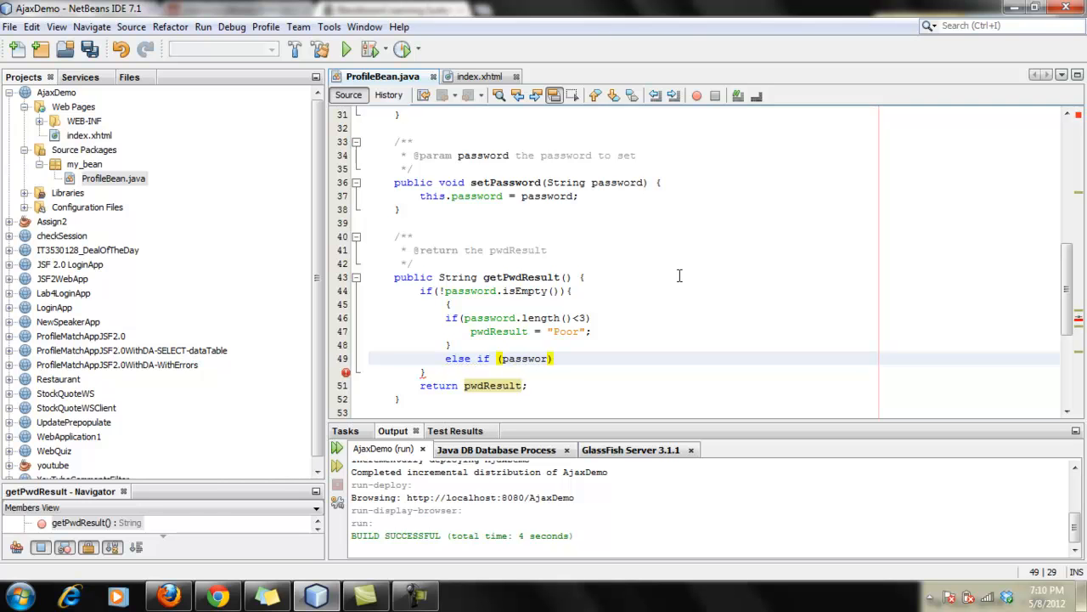
type("d)")
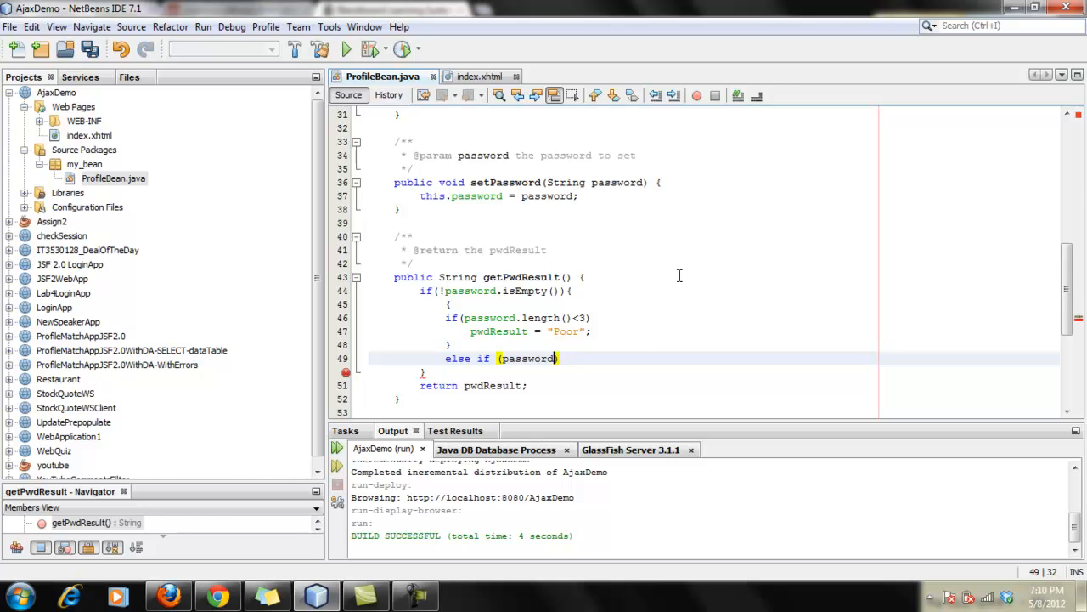
type(".")
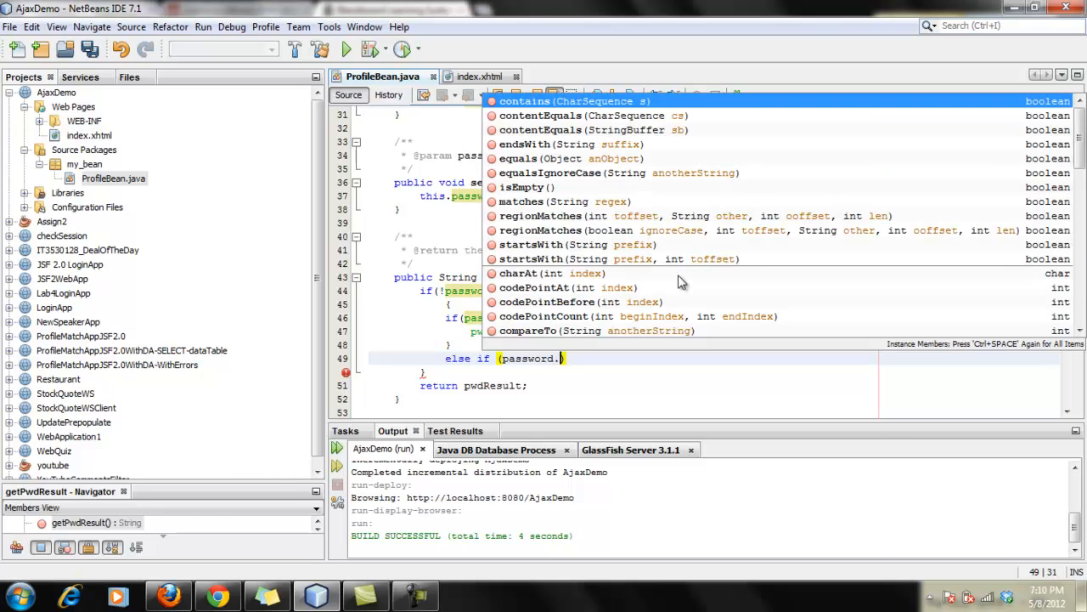
type("l")
Add else if (password.length() < 7) assigning "Good", correcting the Goog typo.
key("Down")
key("Down")
key("Down")
key("Return")
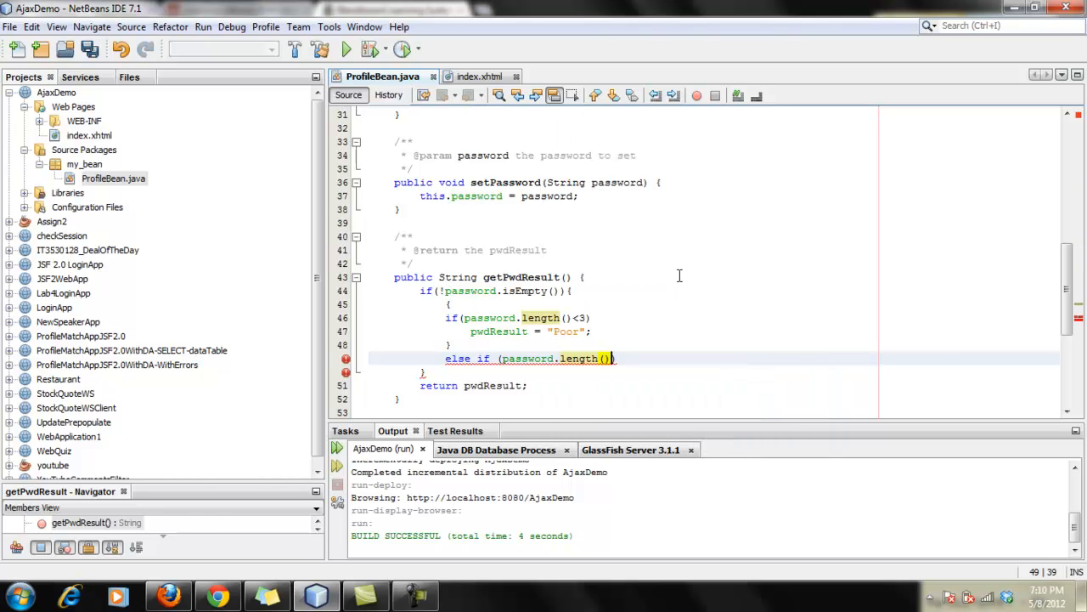
type("<")
type("7)")
key("Return")
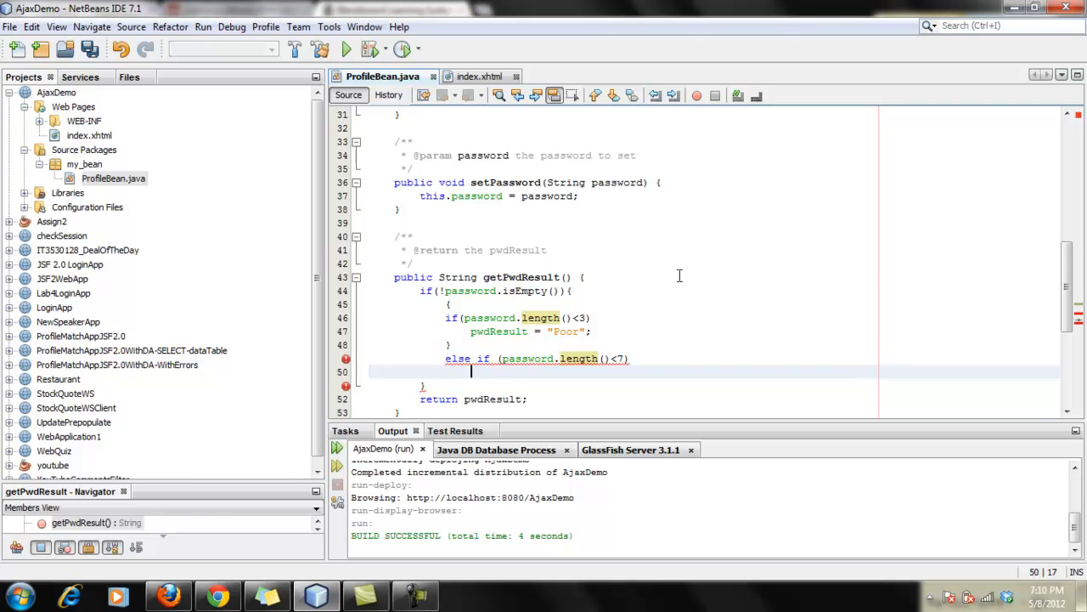
type("pwd")
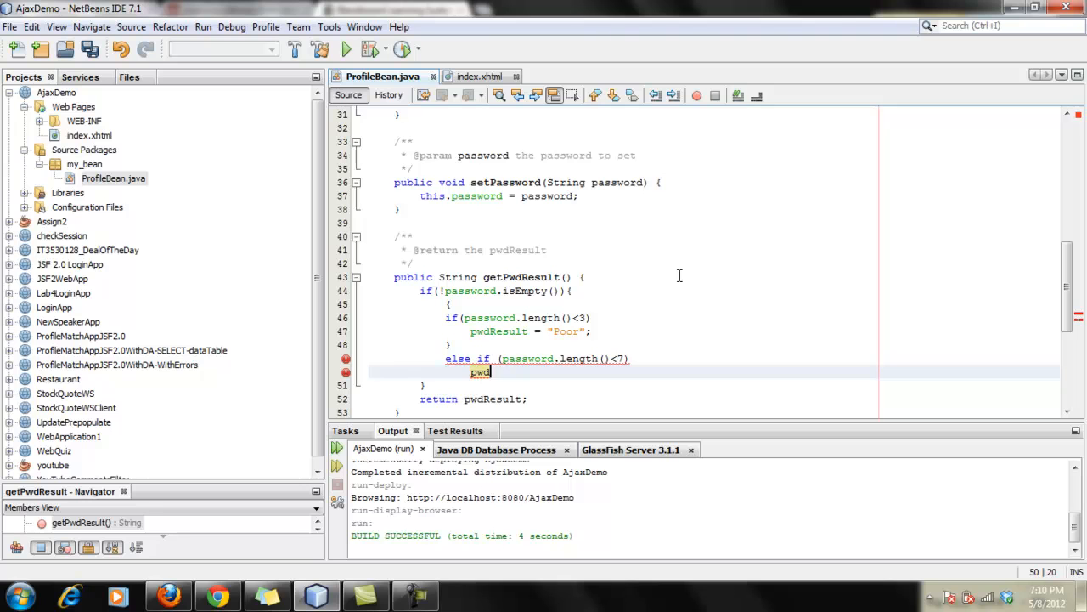
type("Prea")
key("BackSpace")
type("sult = ")
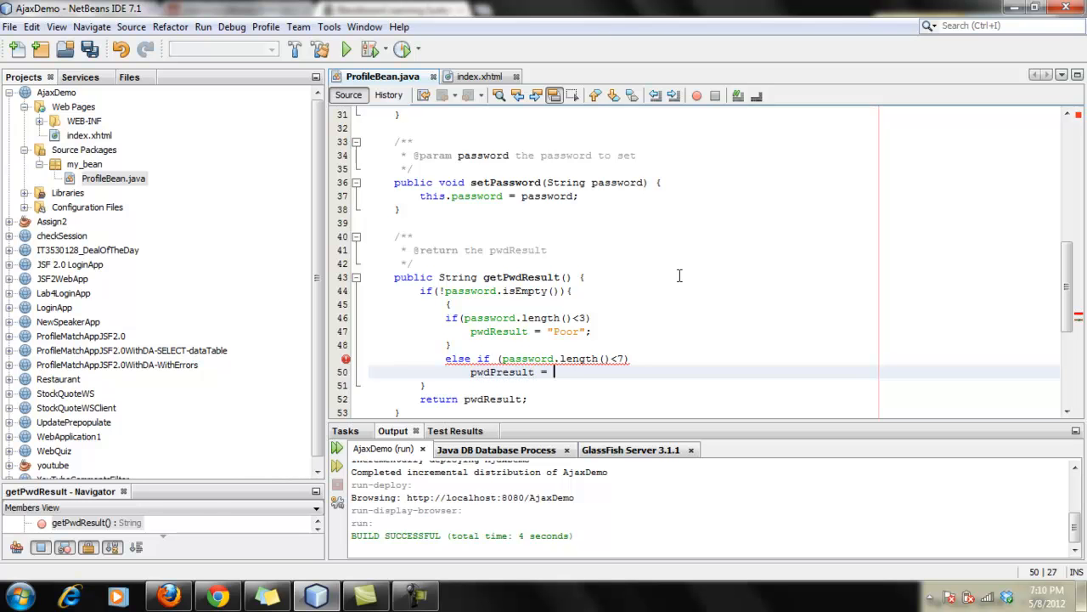
type("\"")
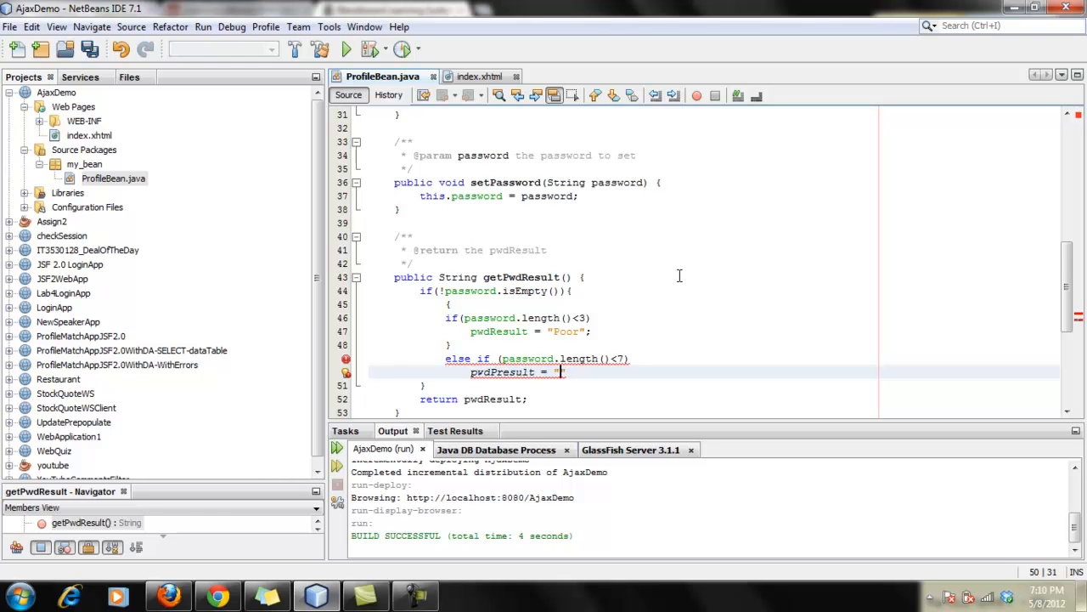
type("Goog\"")
key("Left")
key("BackSpace")
type("d")
key("Right")
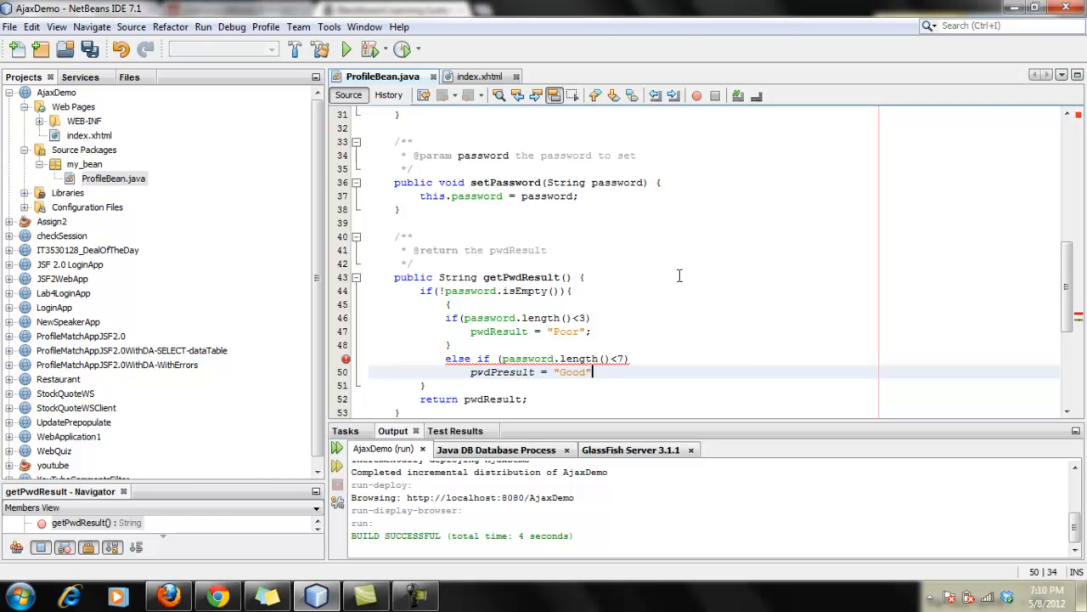
type(";")
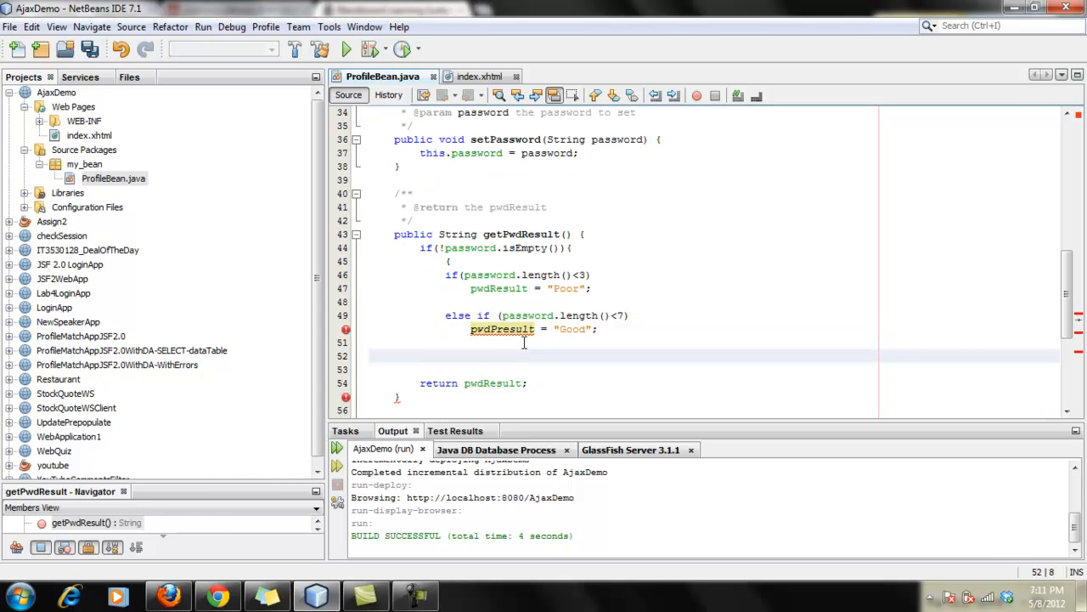
type("R")
Correct pwdPresult to pwdResult in the Good branch and start an else line below it.
left_click(498, 329)
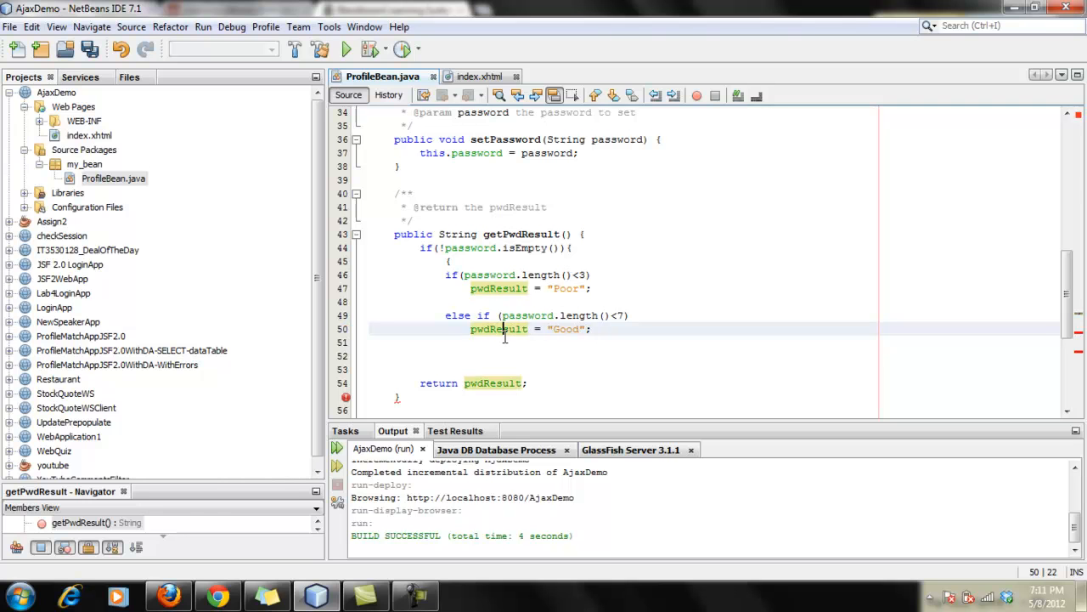
left_click(617, 330)
key("Return")
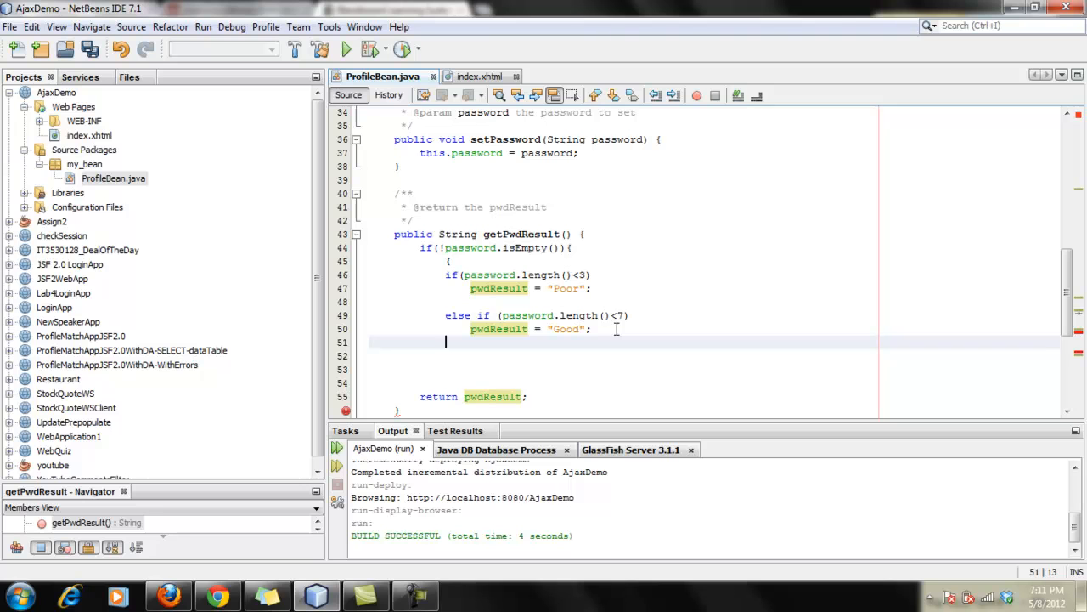
type("else")
type(" if")
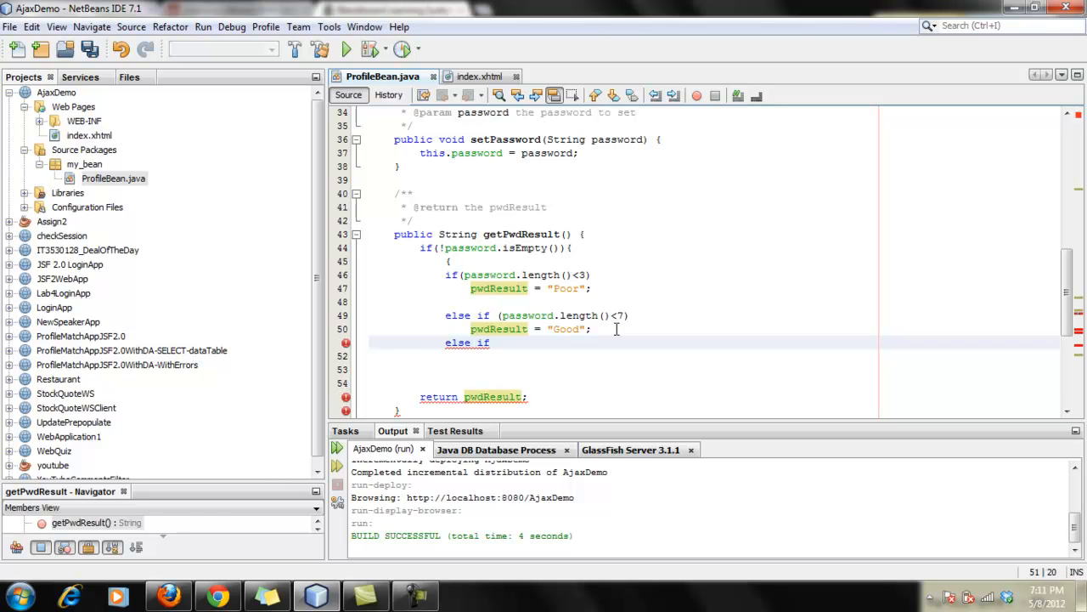
type("()")
type("ssword.l")
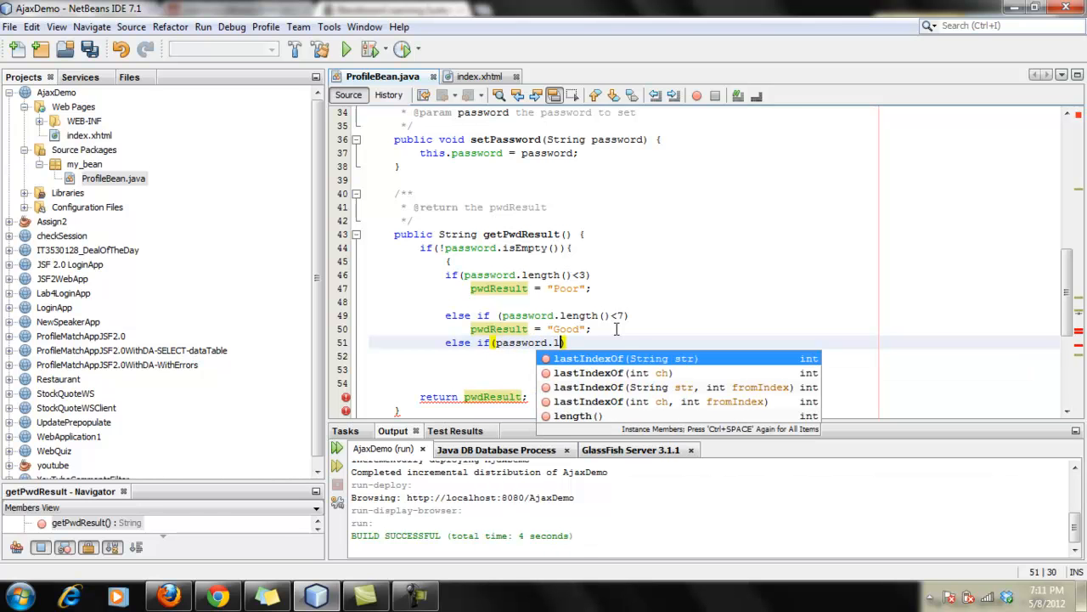
Add else if (password.length() < 15) assigning pwdResult = "Superb!", fixing typos.
key("Down")
key("Down")
key("Down")
key("Down")
key("Return")
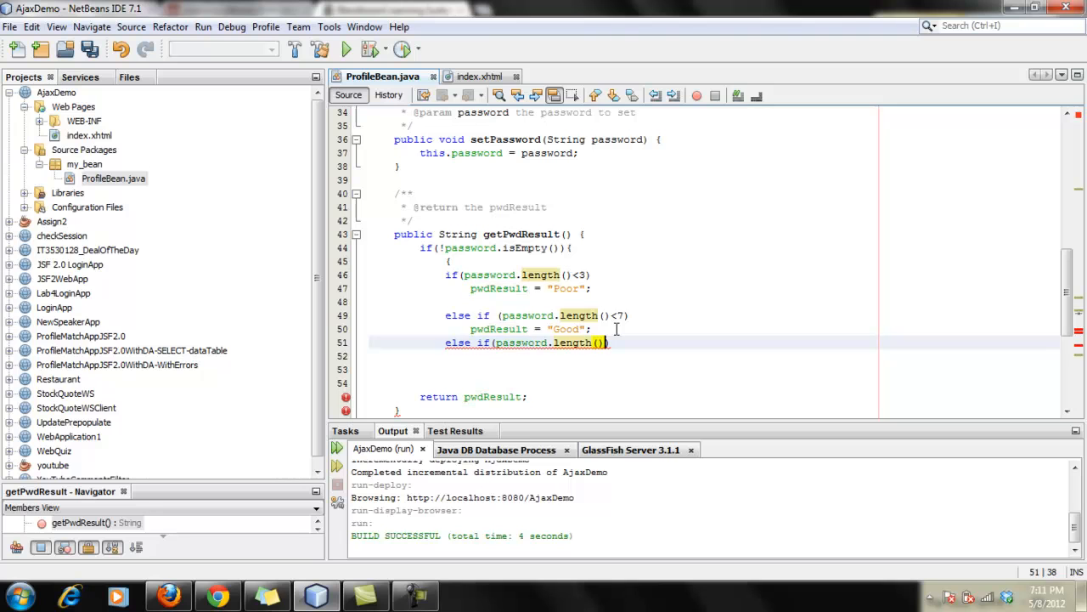
type("<")
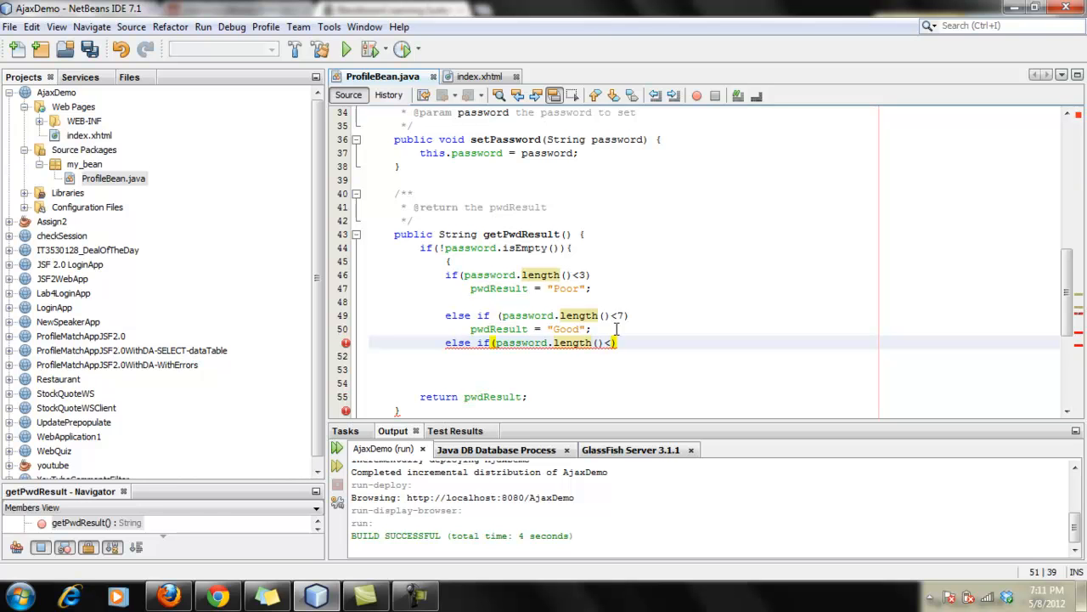
type("15)")
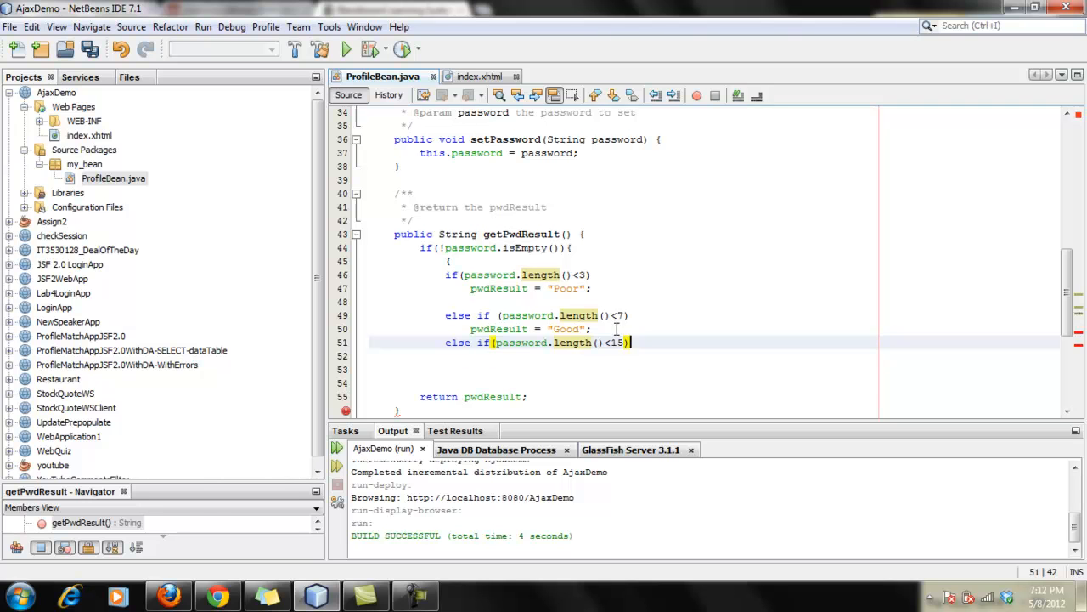
key("Return")
type("pew")
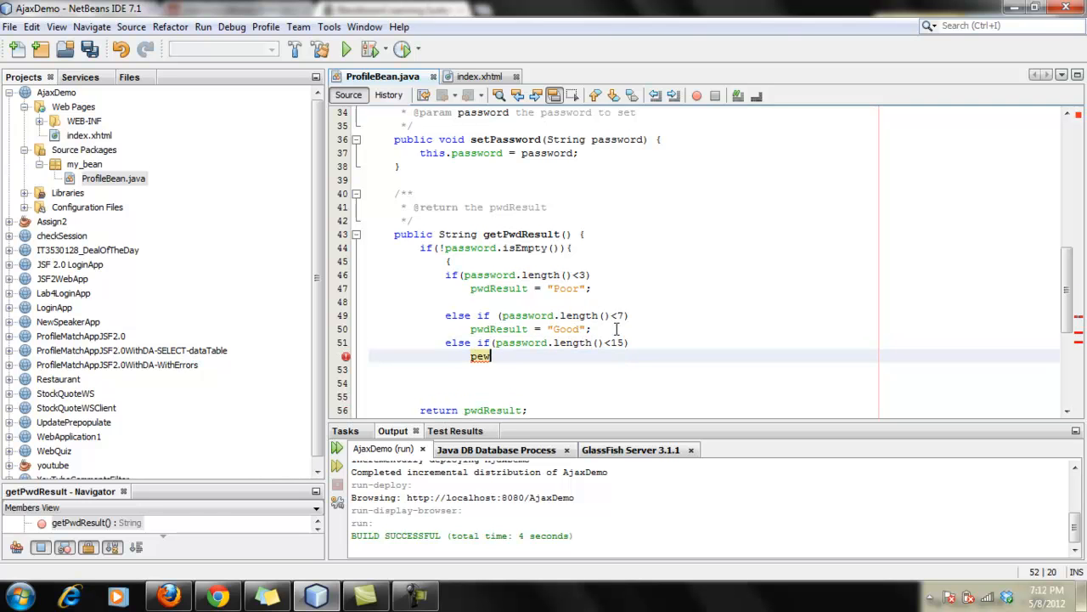
type("e")
type("d")
key("BackSpace")
key("BackSpace")
key("BackSpace")
type("wdR")
type("esult =")
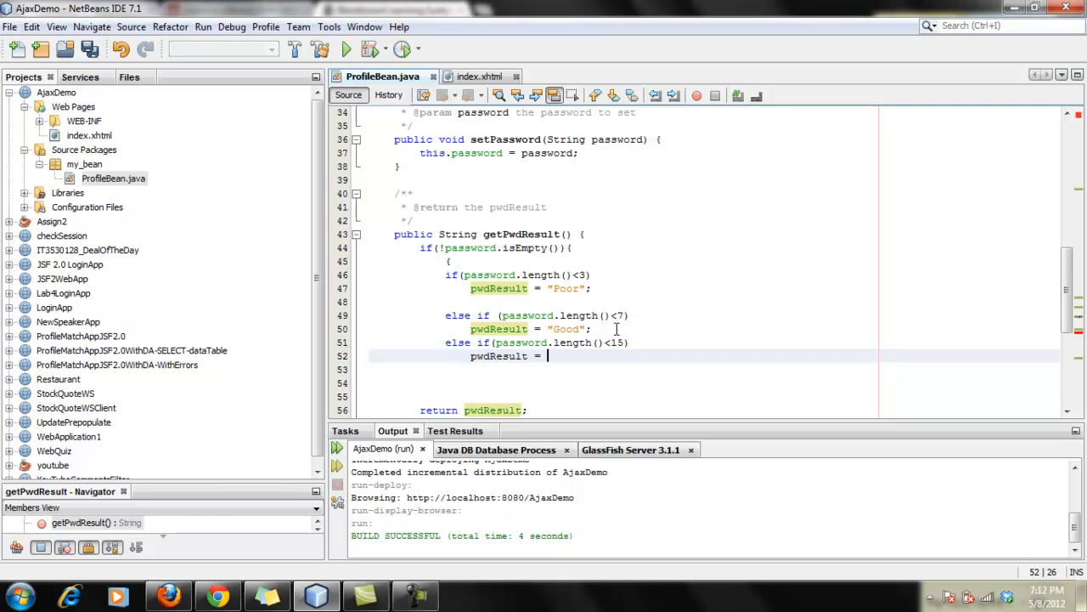
type(" \"")
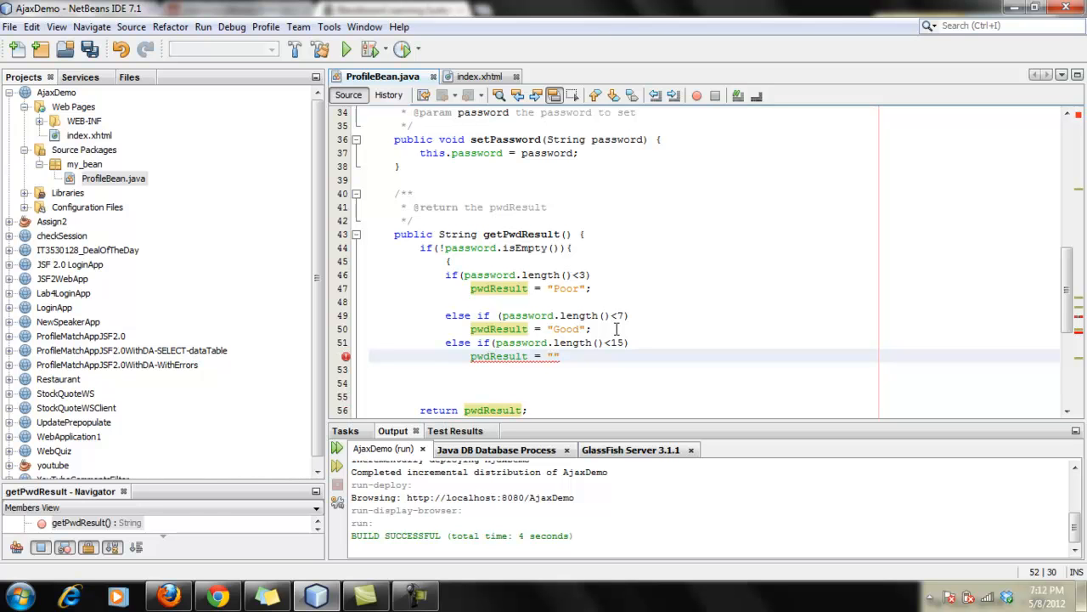
type("SU")
type("perc")
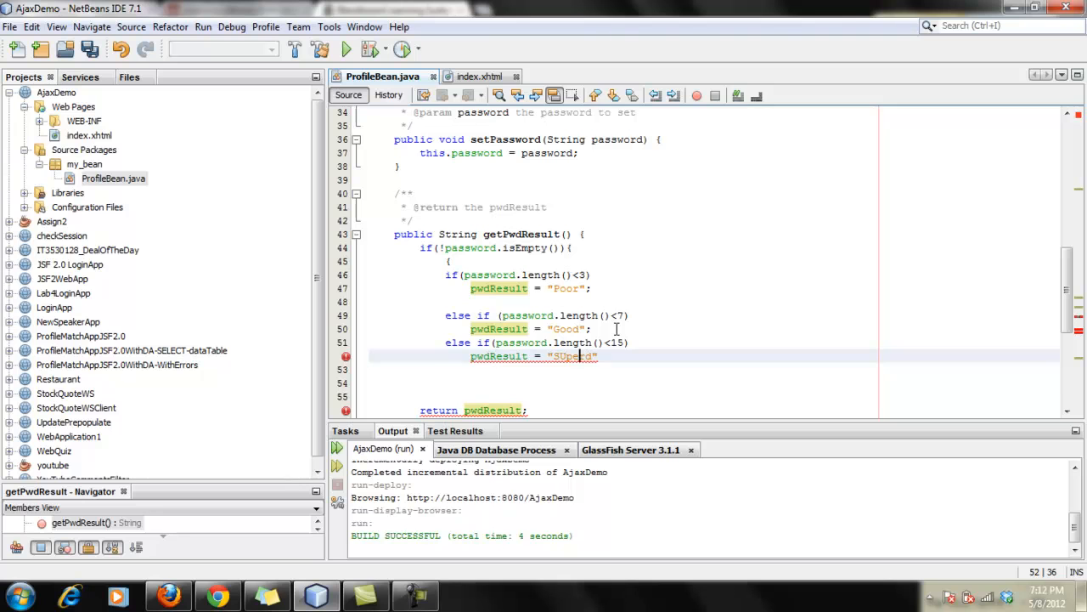
key("Left")
key("Left")
key("Left")
key("BackSpace")
type("u")
key("Right")
key("Right")
key("Right")
key("BackSpace")
type("b!\"")
type(";")
Add the final else branch assigning "Excellent" to pwdResult after the Superb! check.
key("Return")
type("else")
key("Return")
type("p")
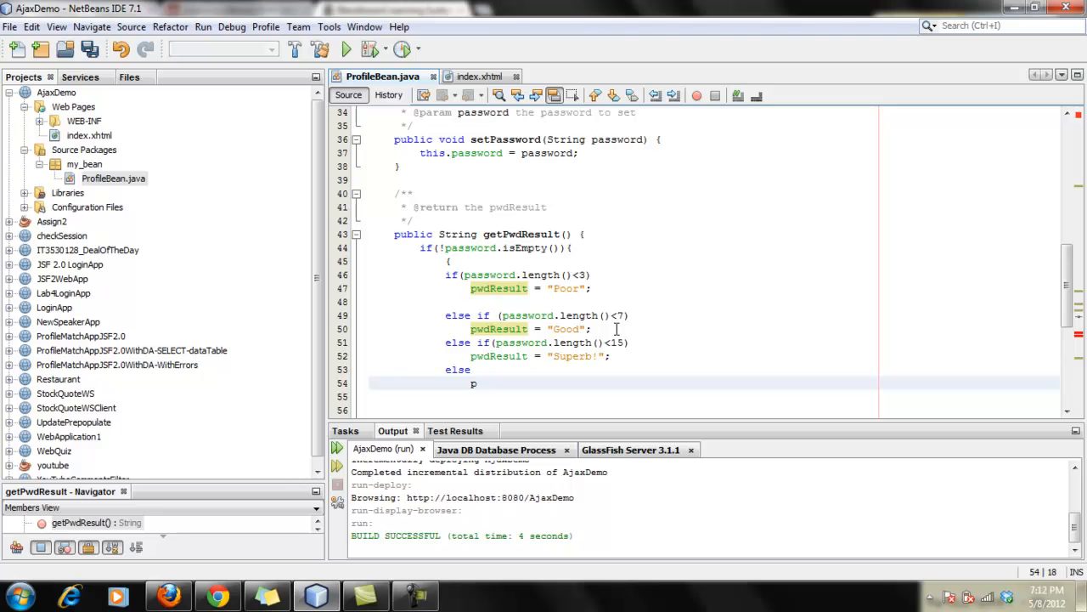
type("w")
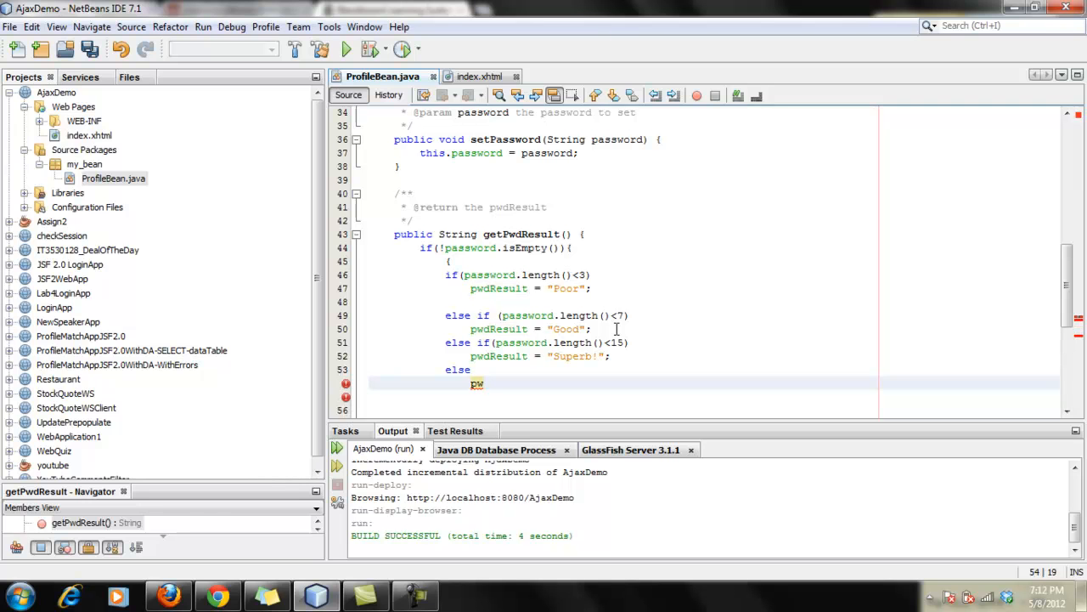
type("d")
type("Result")
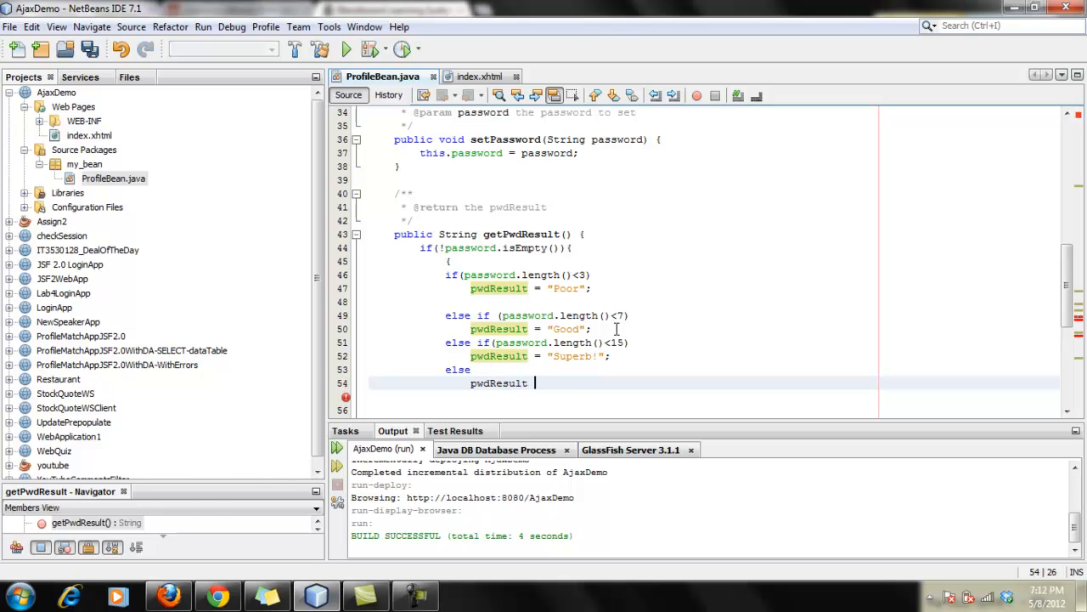
type(" = \"")
type("Ex")
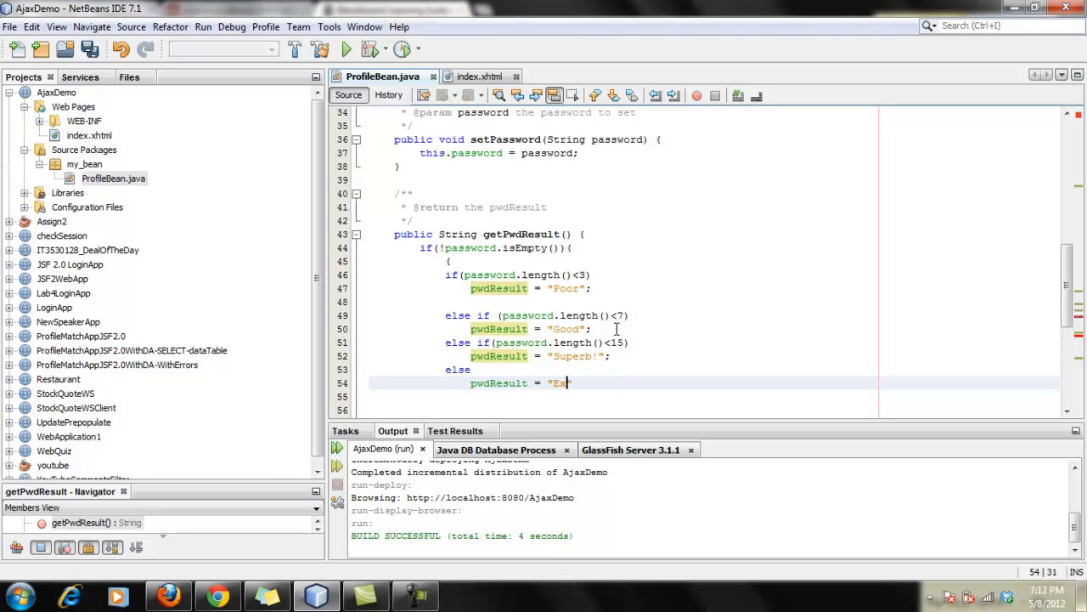
type("cellent")
type("\";")
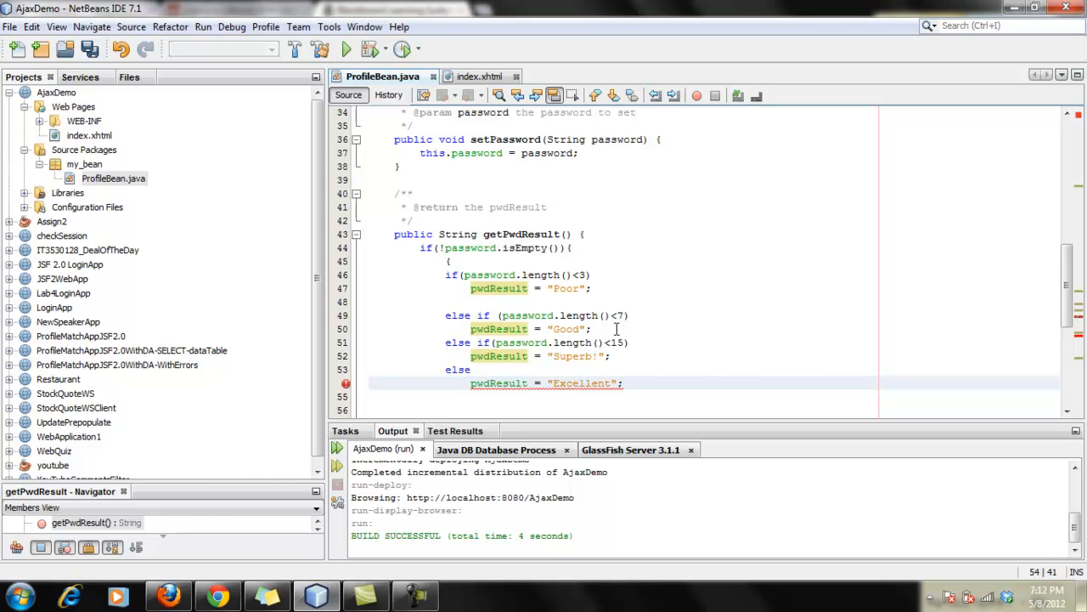
scroll(654, 351, "down", 2)
Close the inner block and start an outer else setting pwdResult to an empty string.
key("Return")
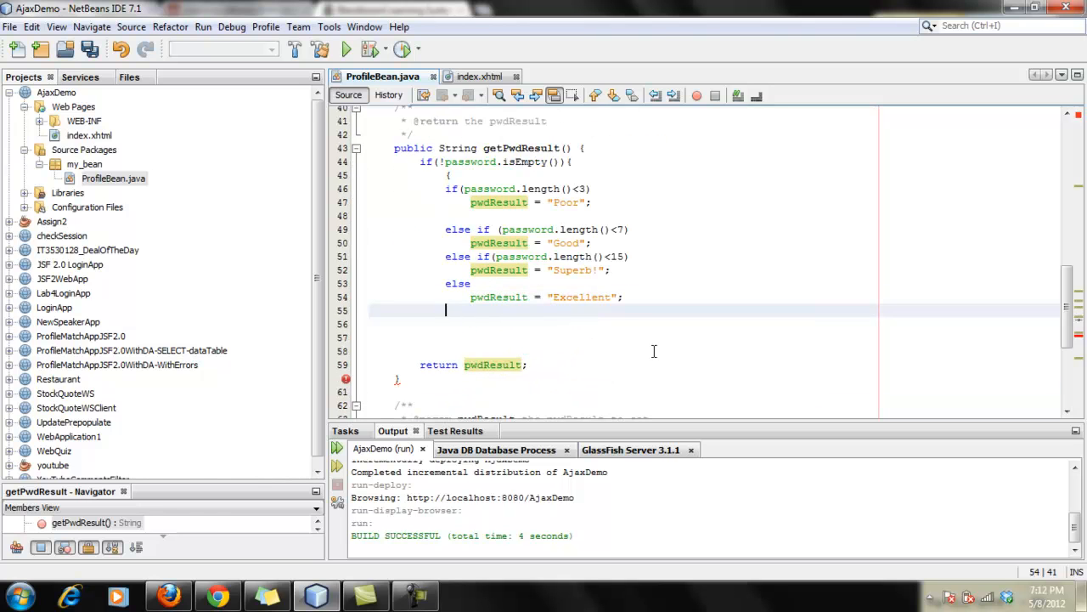
type("}")
key("Return")
type("e")
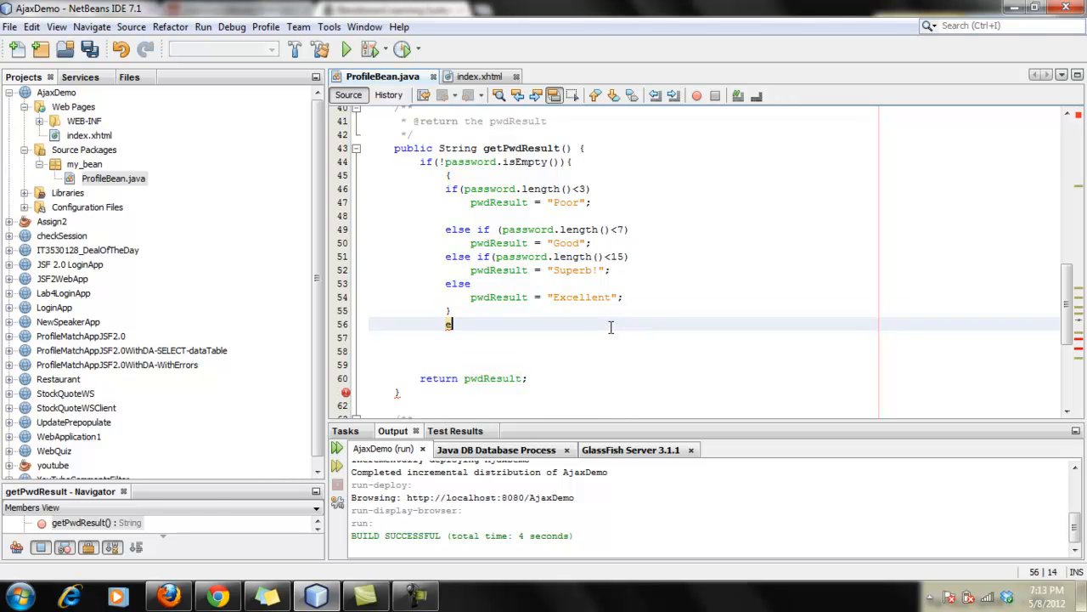
type("lse")
key("Return")
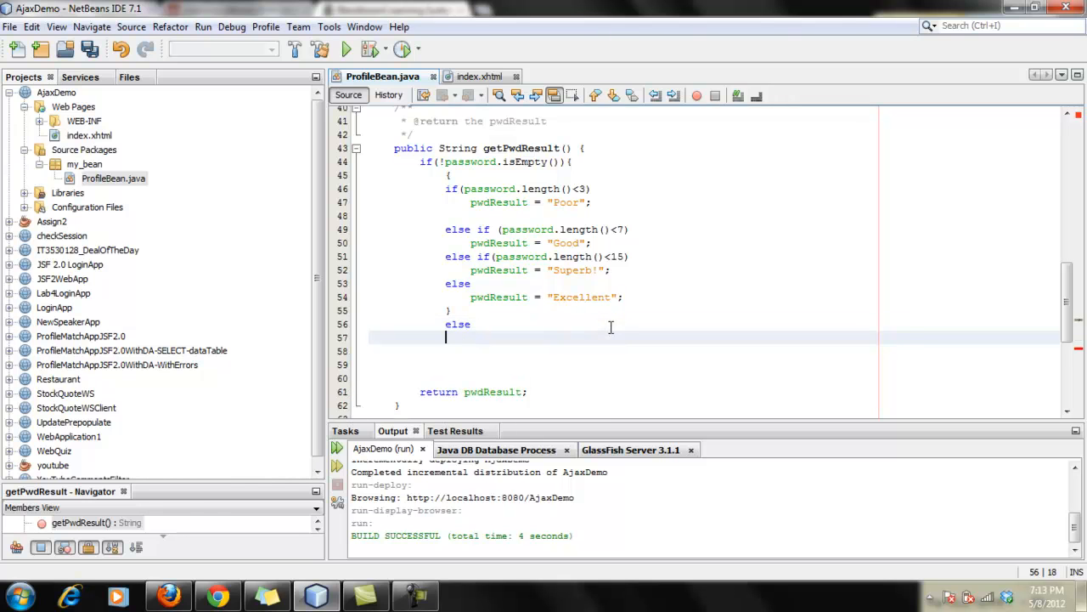
type("pw")
type("d")
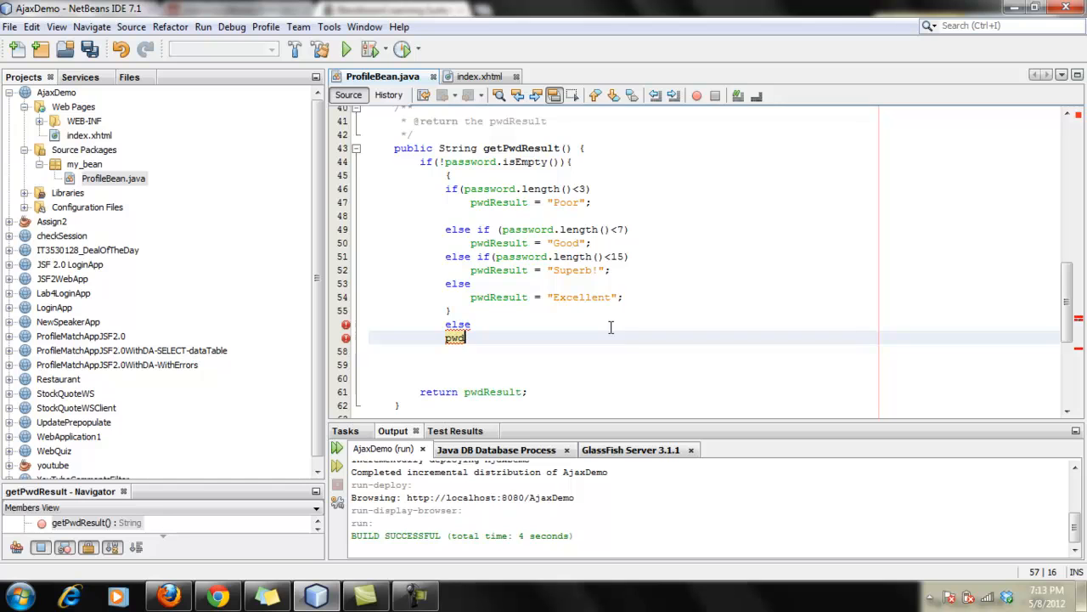
type("R")
type("esult ")
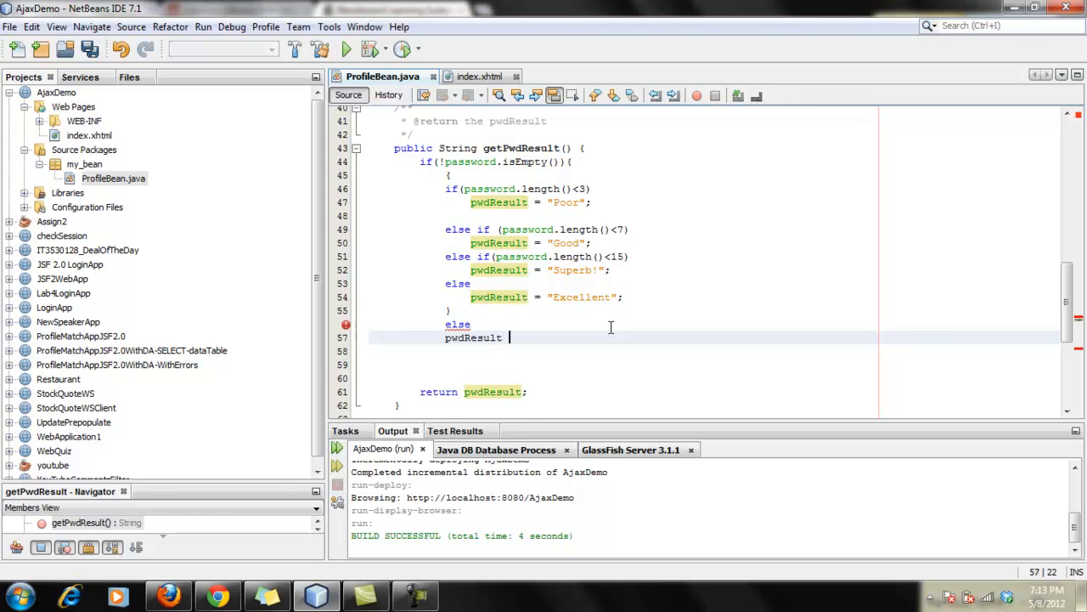
type("= \"\";")
Add the outer closing brace before return pwdResult and verify the brace pairing.
key("Delete")
key("Delete")
key("Delete")
left_click(483, 311)
key("Return")
type("}")
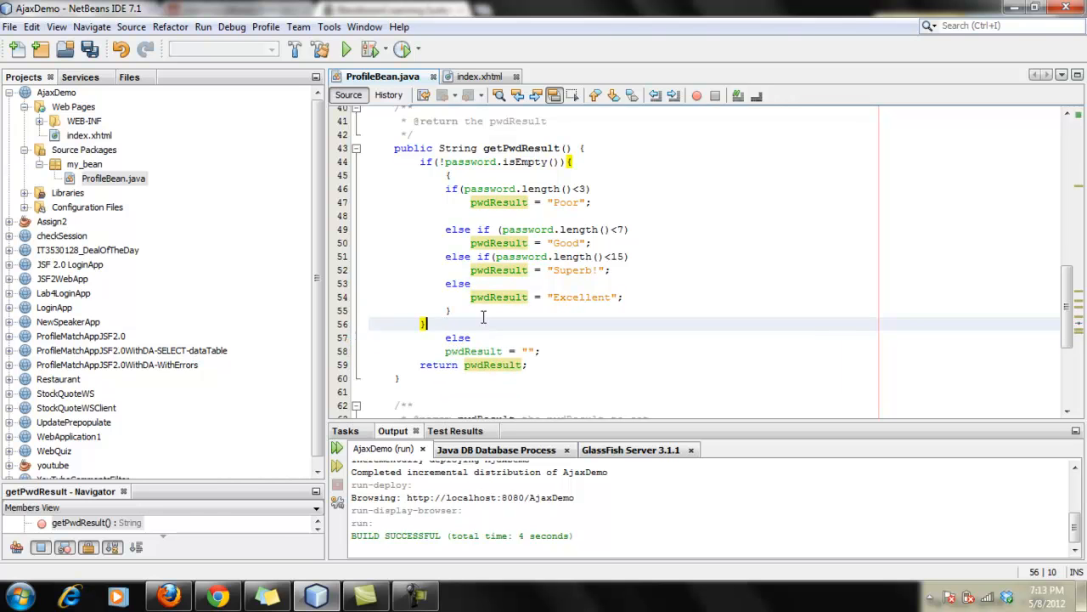
left_click(477, 312)
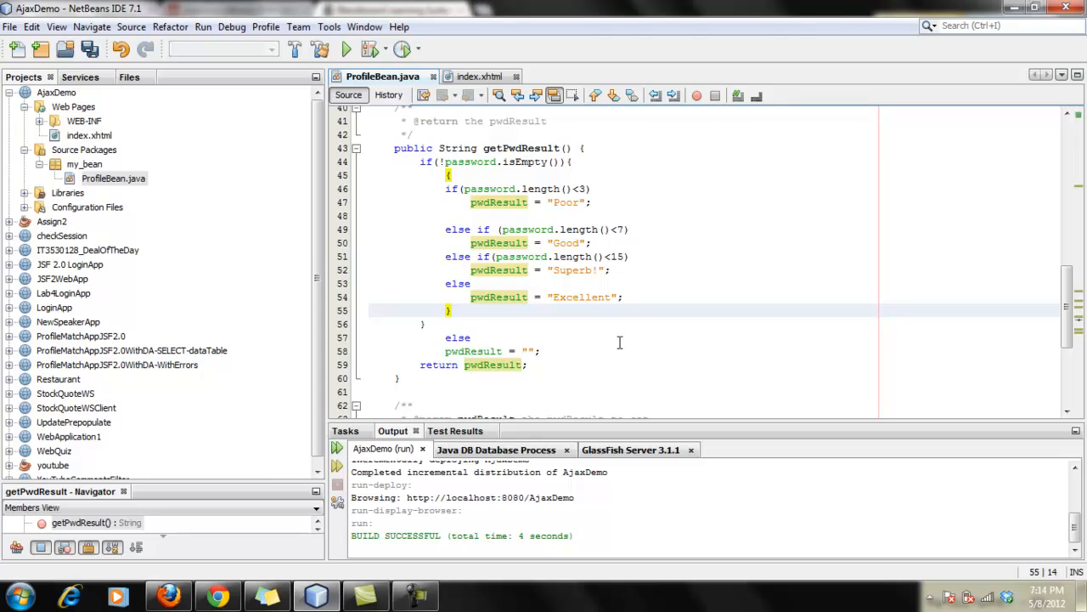
left_click(620, 343)
Save ProfileBean.java and run the AjaxDemo project so its page opens in Firefox.
key("ctrl+s")
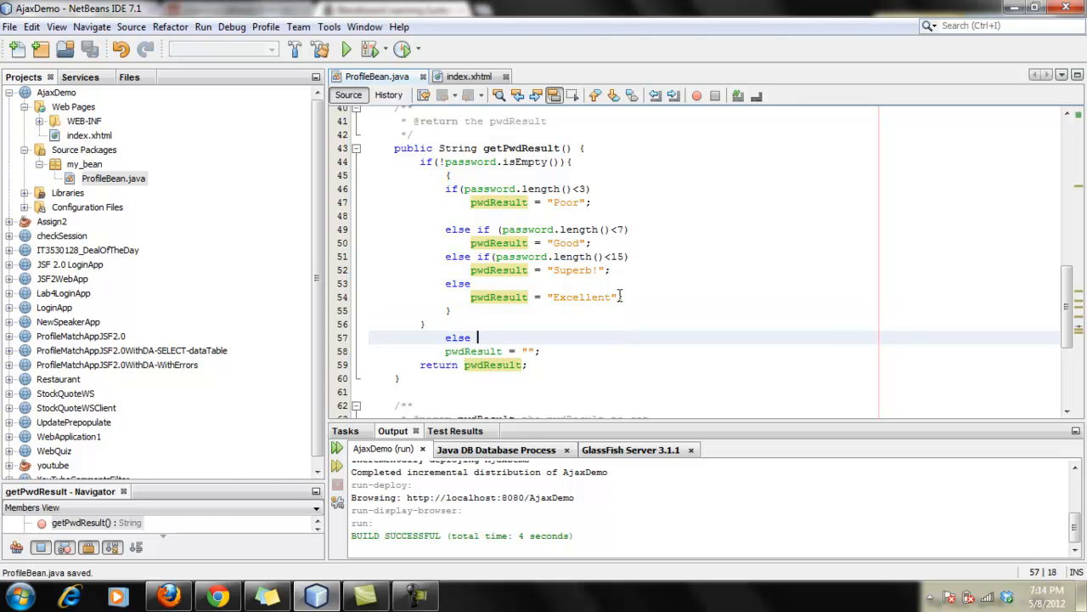
left_click(620, 296)
scroll(619, 296, "up", 2)
scroll(619, 294, "down", 1)
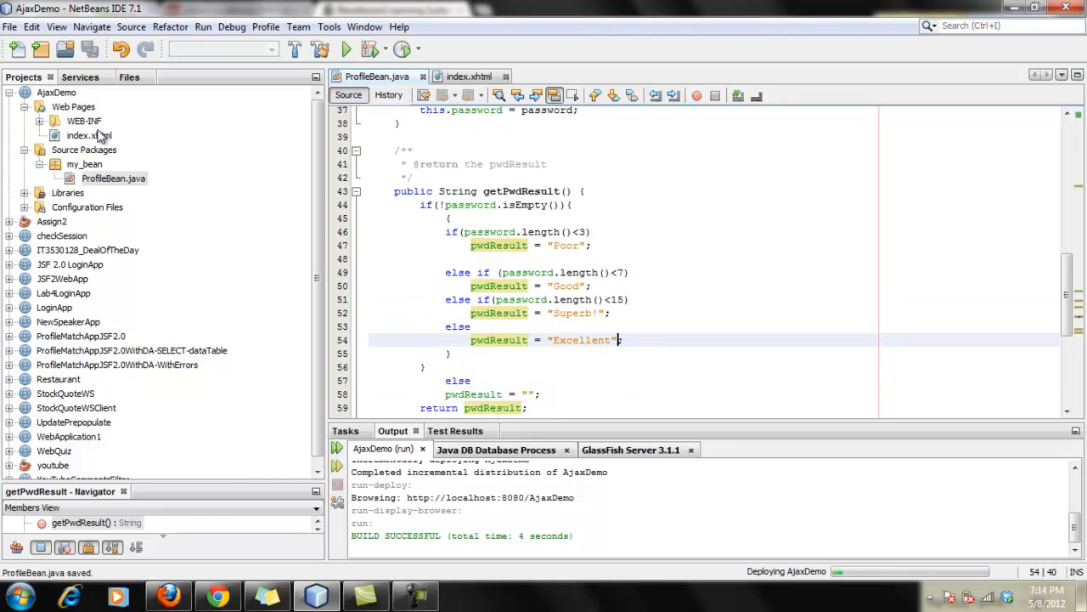
left_click(62, 95)
right_click(67, 99)
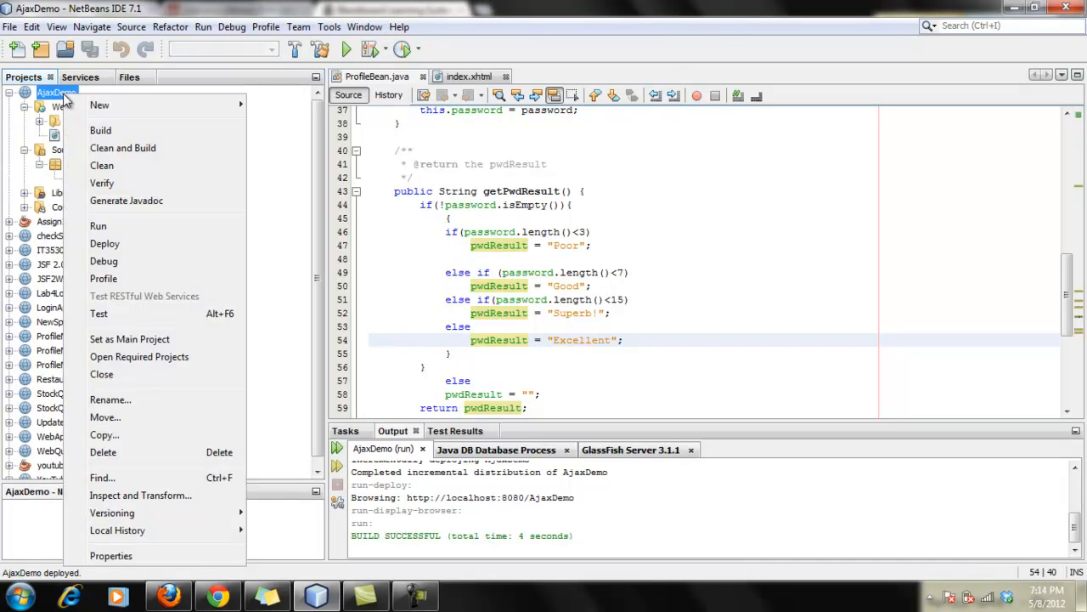
left_click(119, 221)
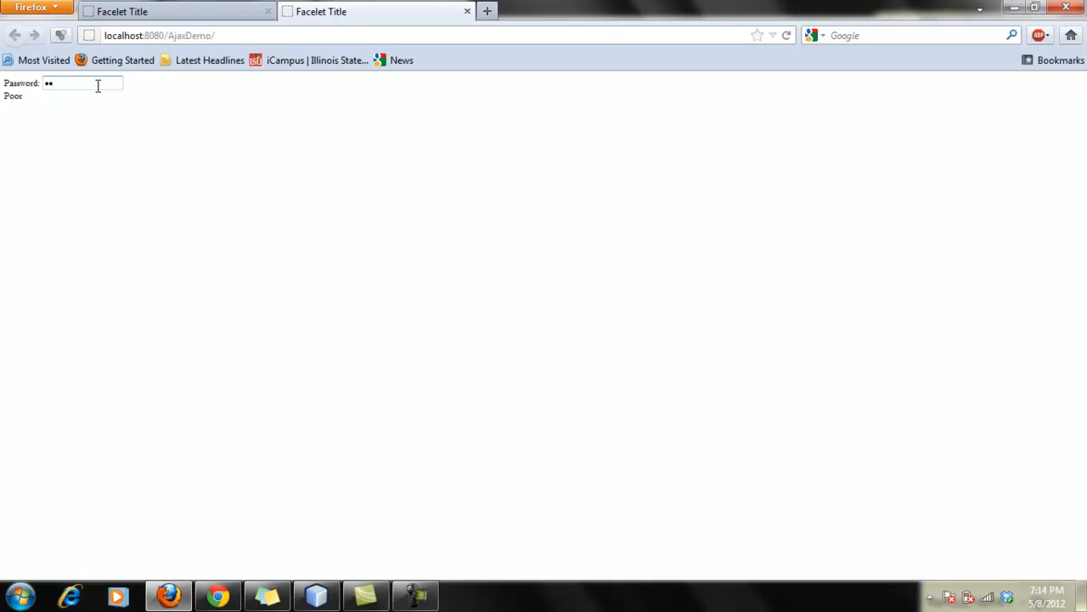
type("••")
type("•")
type("••")
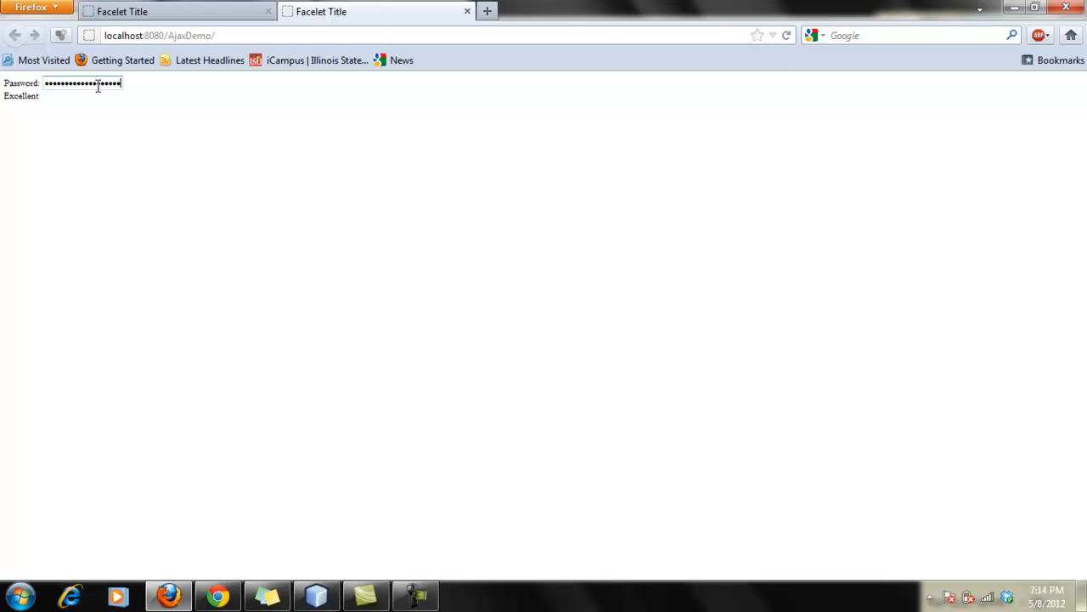